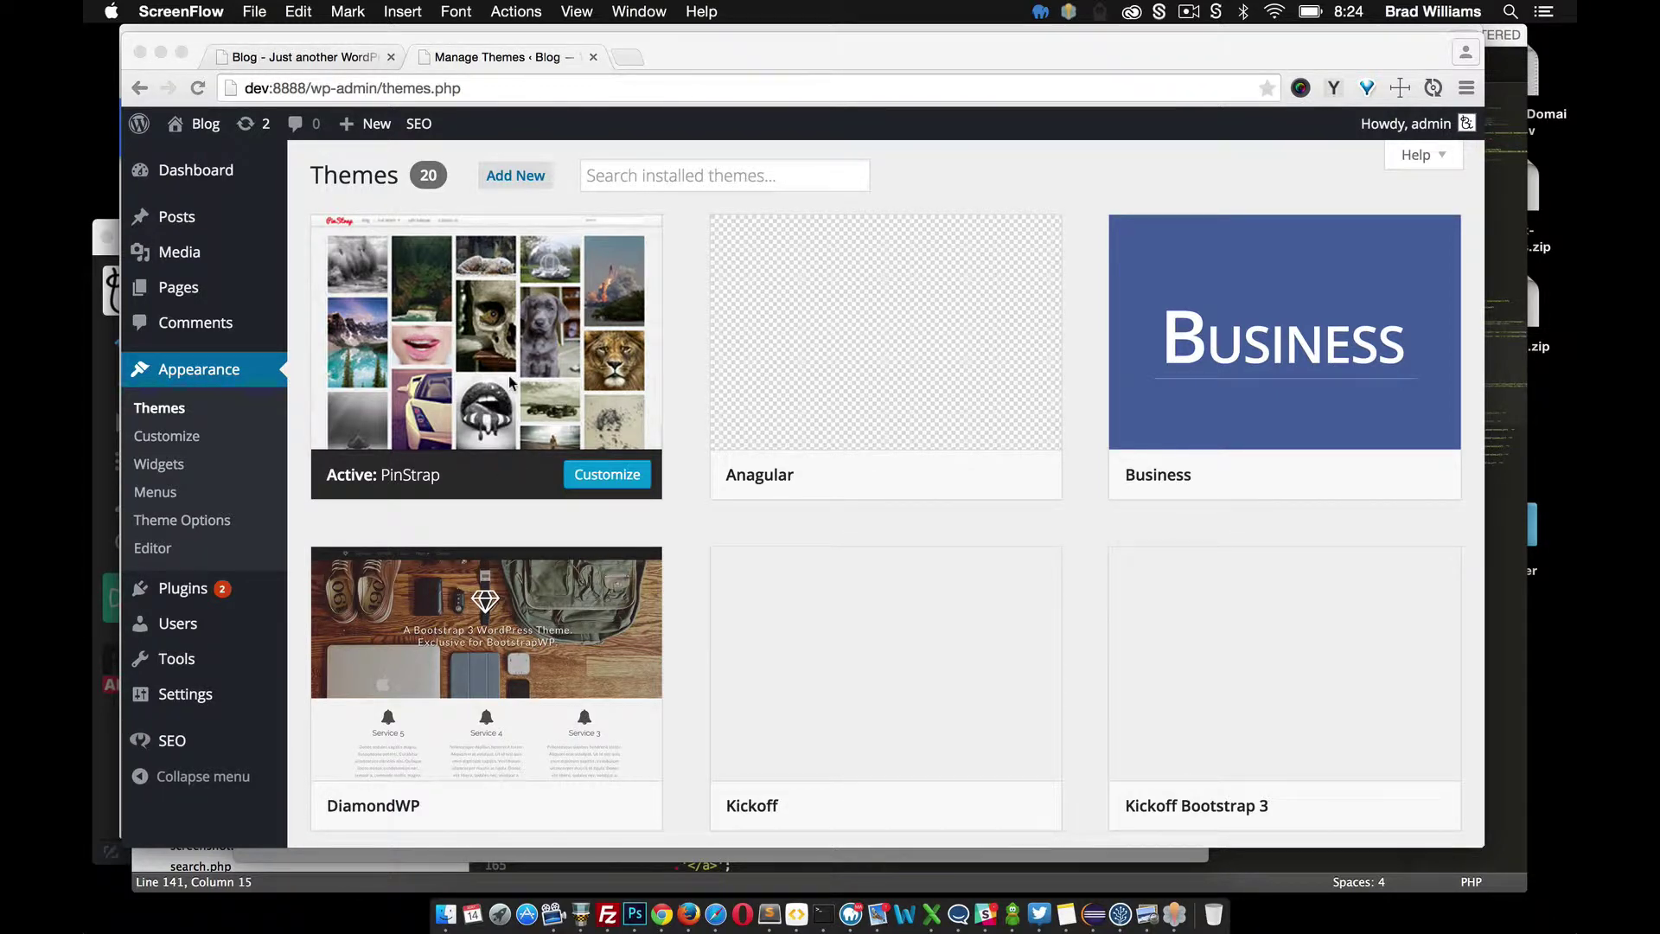
Preview the blog front page, then bring up PinStrap's Theme Options page.
{"action": "left_click", "coordinate": [351, 57]}
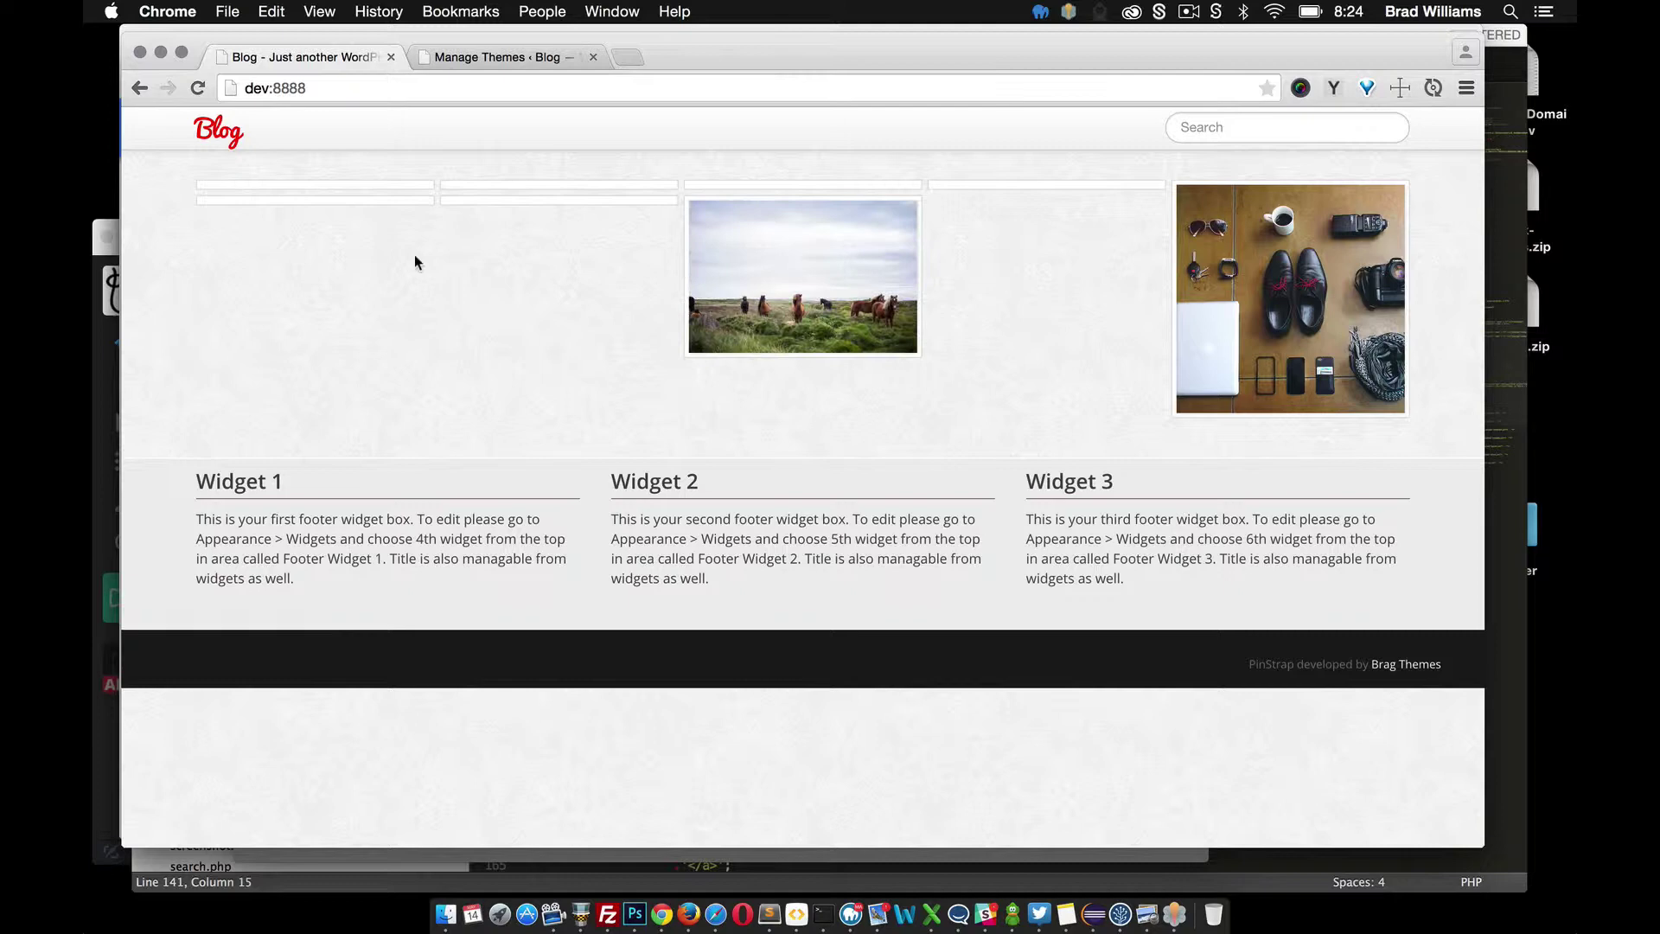
{"action": "left_click", "coordinate": [485, 57]}
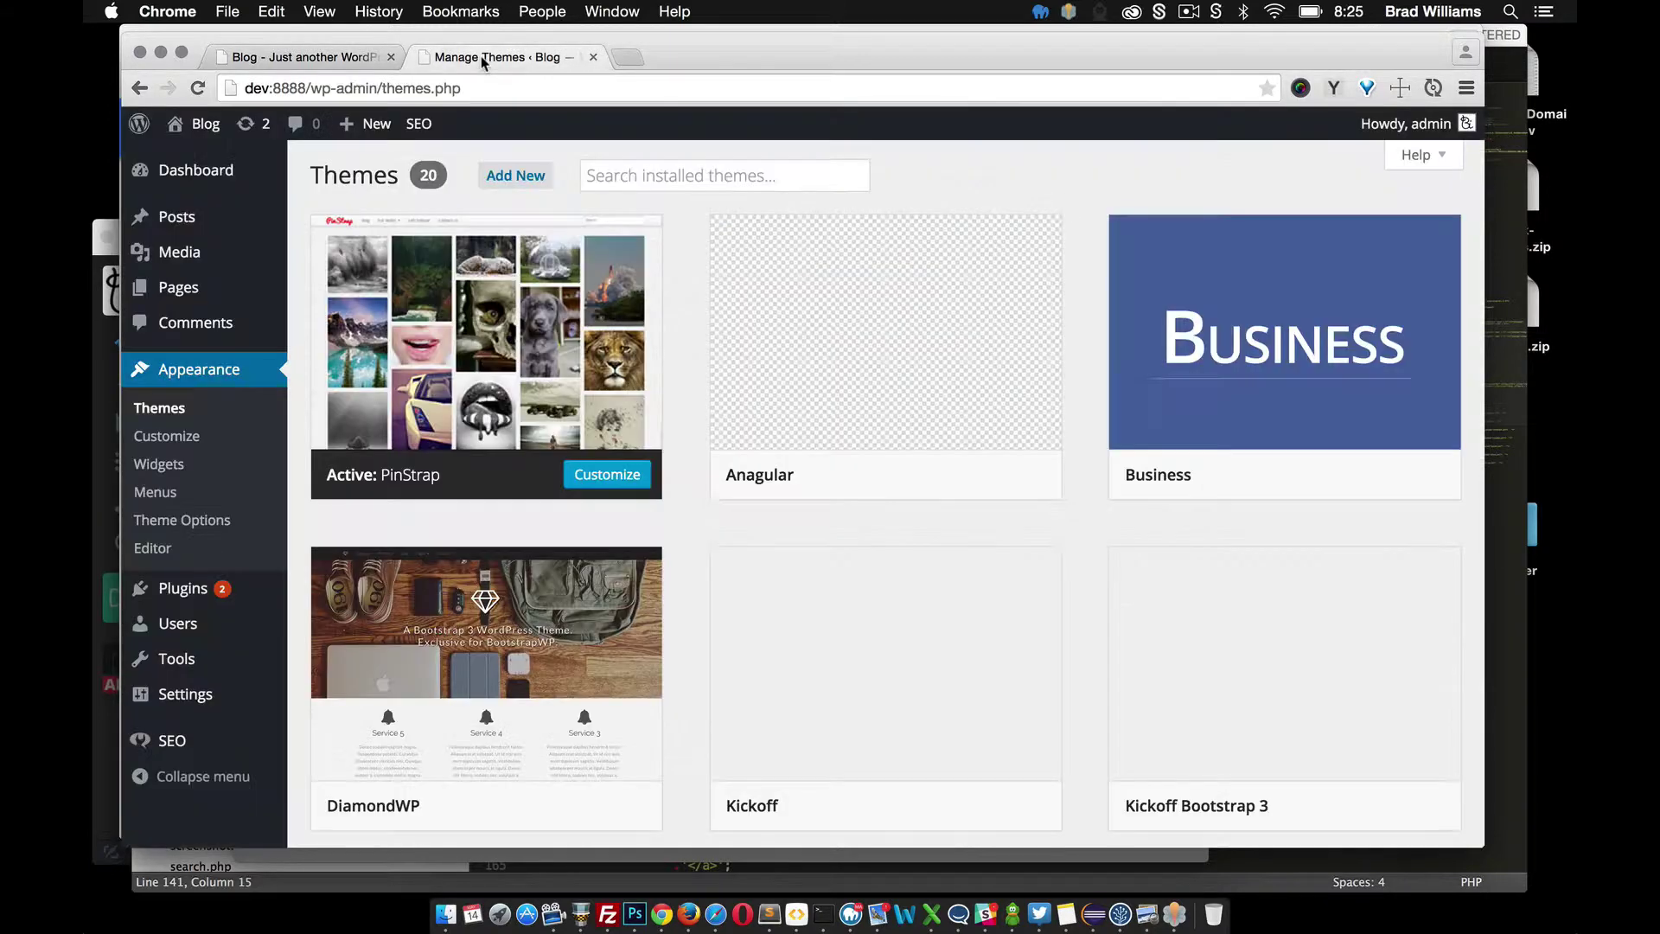
{"action": "left_click", "coordinate": [195, 523]}
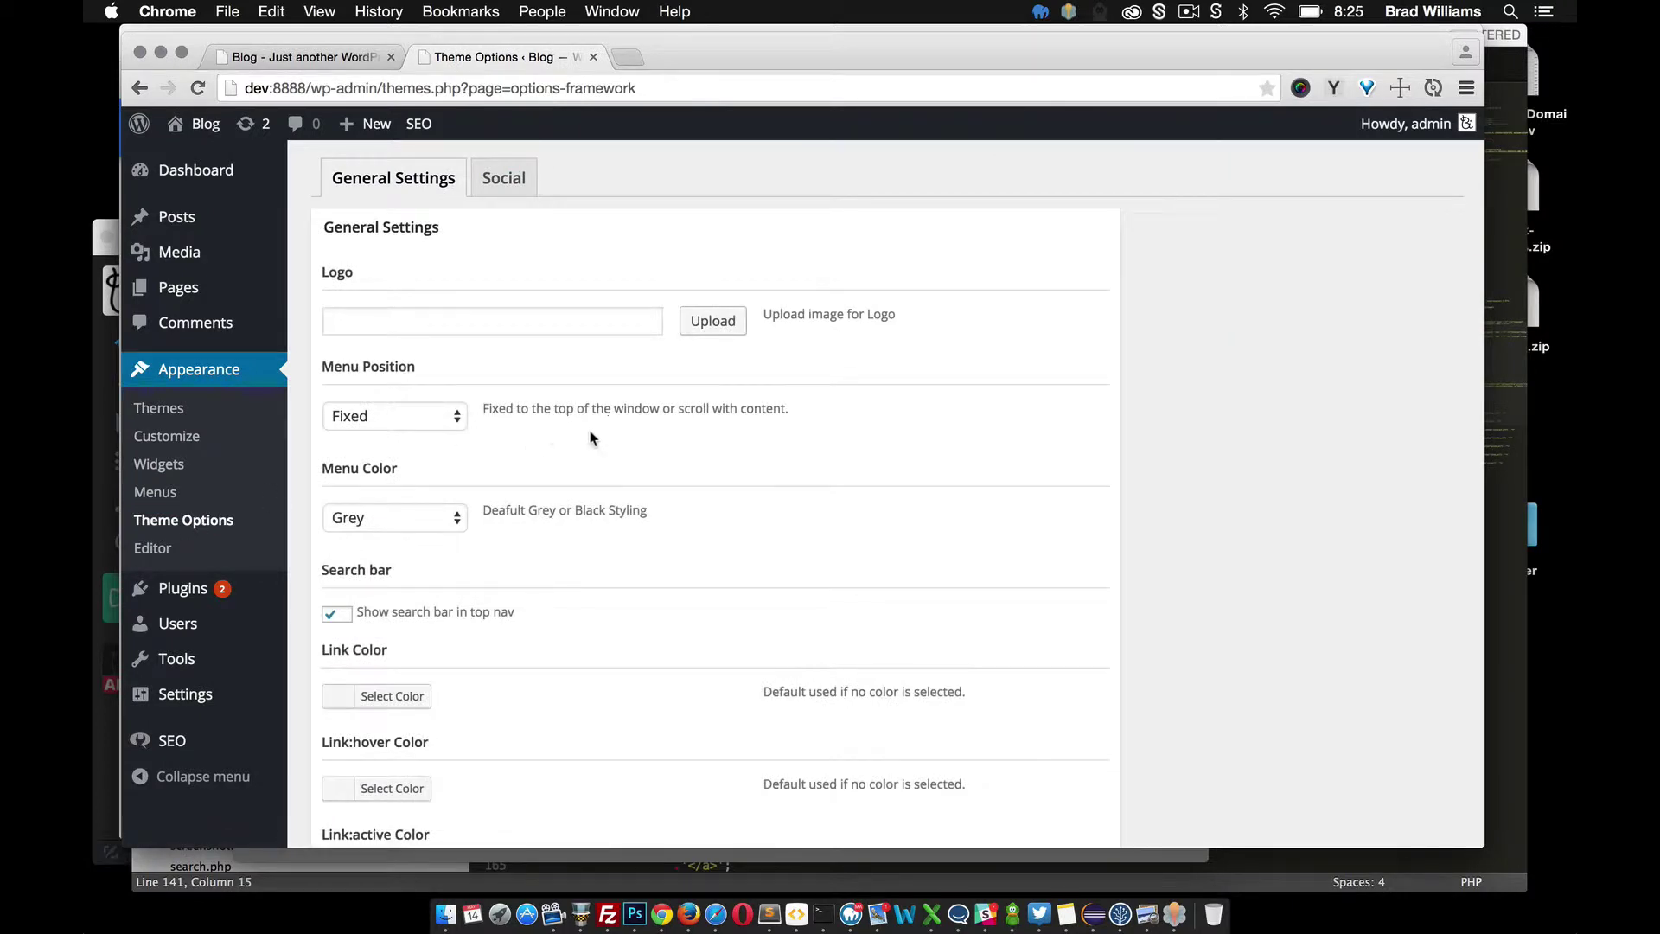
{"action": "scroll", "coordinate": [628, 422], "scroll_direction": "down", "scroll_amount": 3}
{"action": "scroll", "coordinate": [628, 422], "scroll_direction": "up", "scroll_amount": 3}
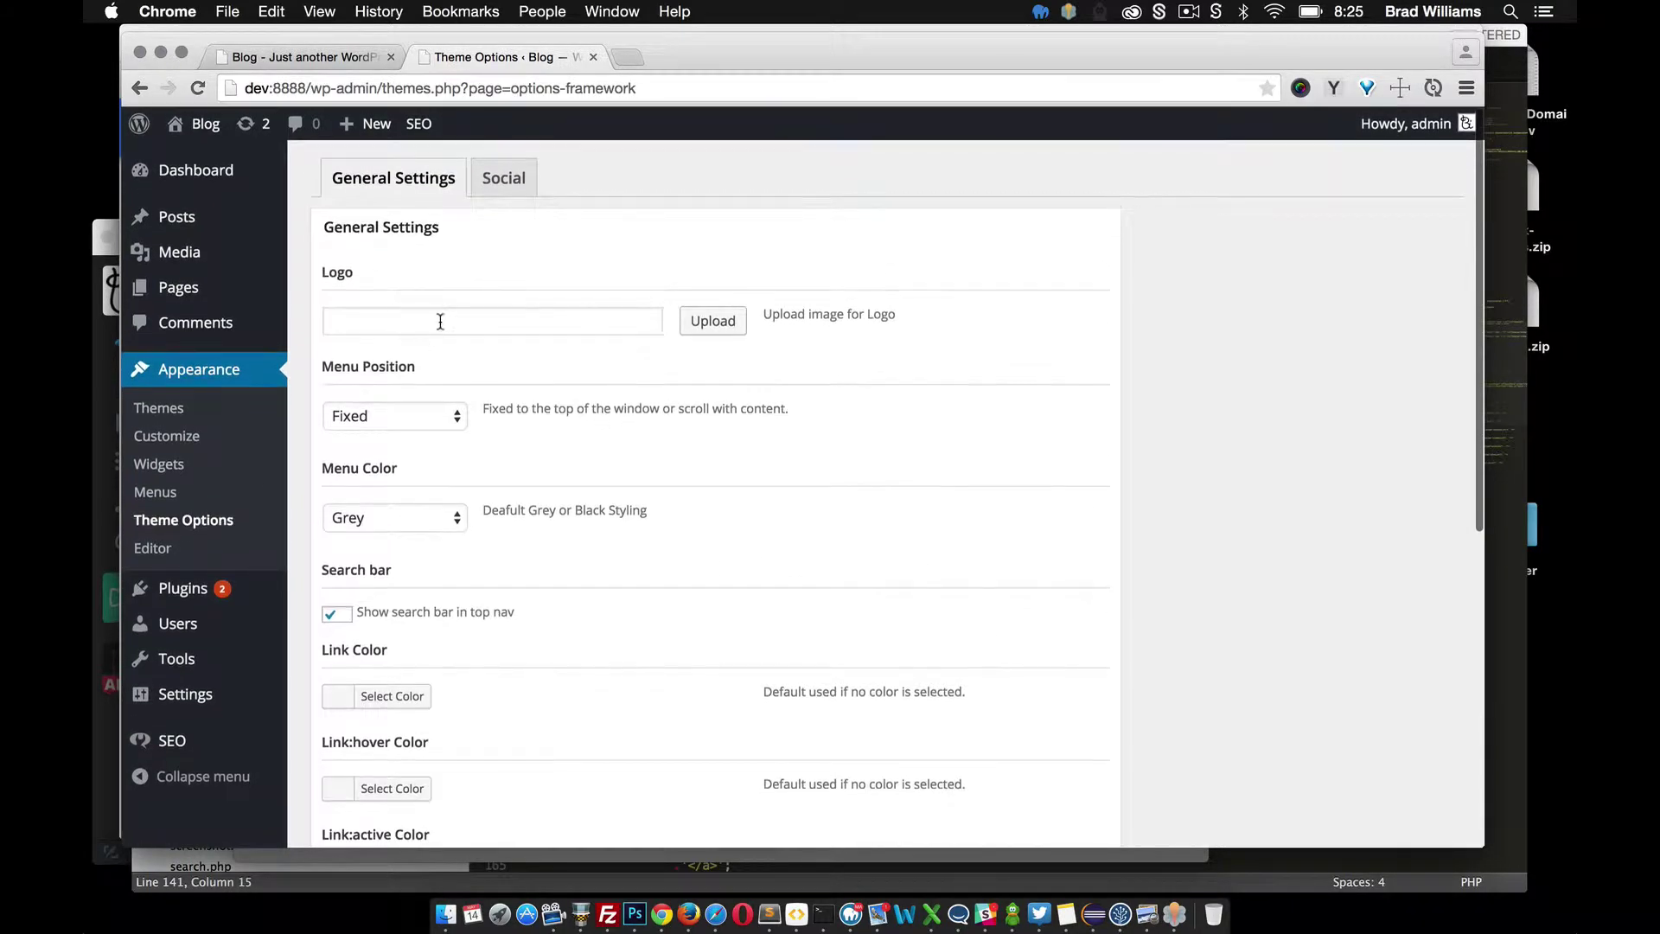
Review Menu Position and Menu Color, keeping them Fixed and Grey, and compare with the blog.
{"action": "left_click", "coordinate": [415, 420]}
{"action": "left_click", "coordinate": [303, 56]}
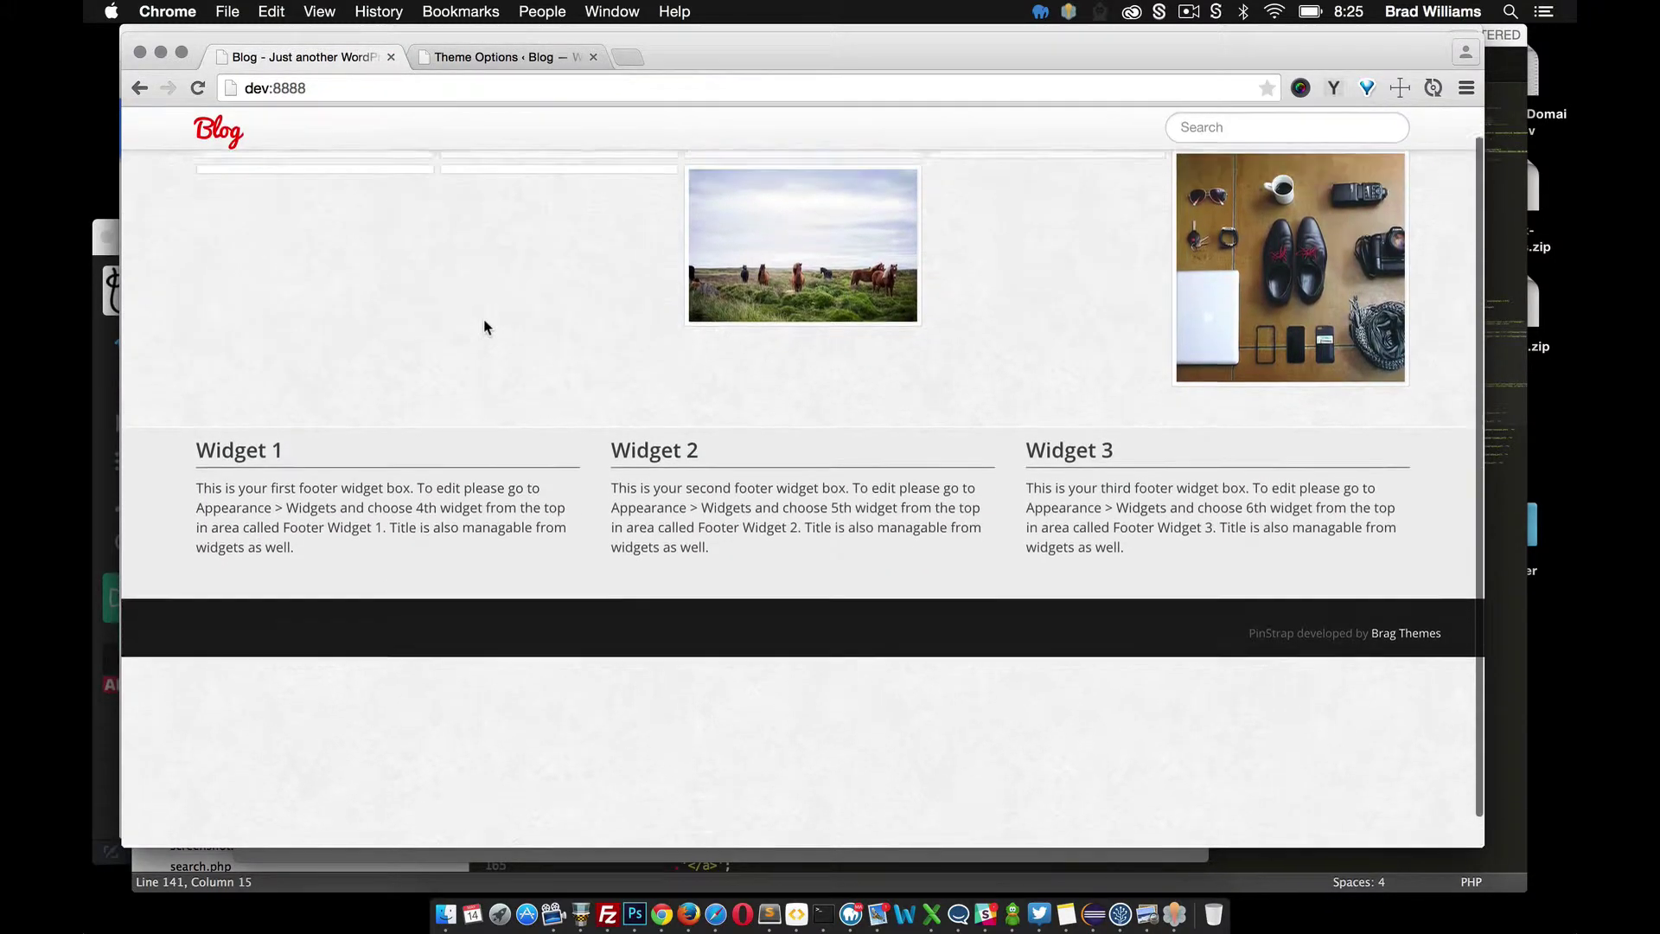
{"action": "left_click", "coordinate": [467, 55]}
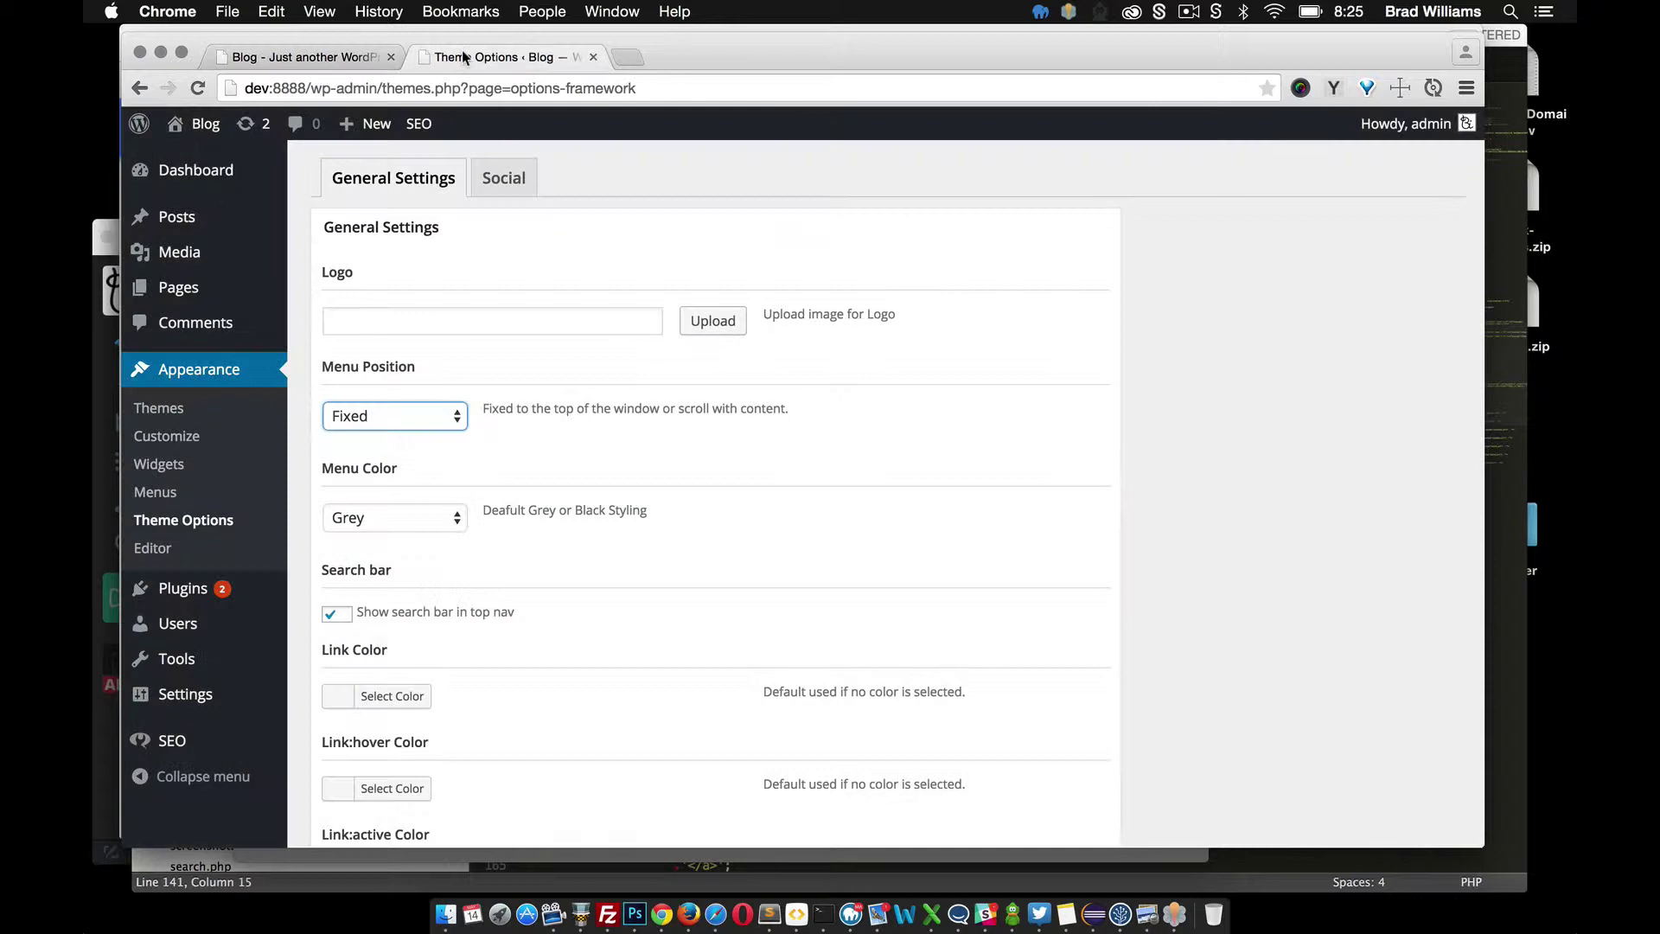
{"action": "scroll", "coordinate": [534, 439], "scroll_direction": "down", "scroll_amount": 3}
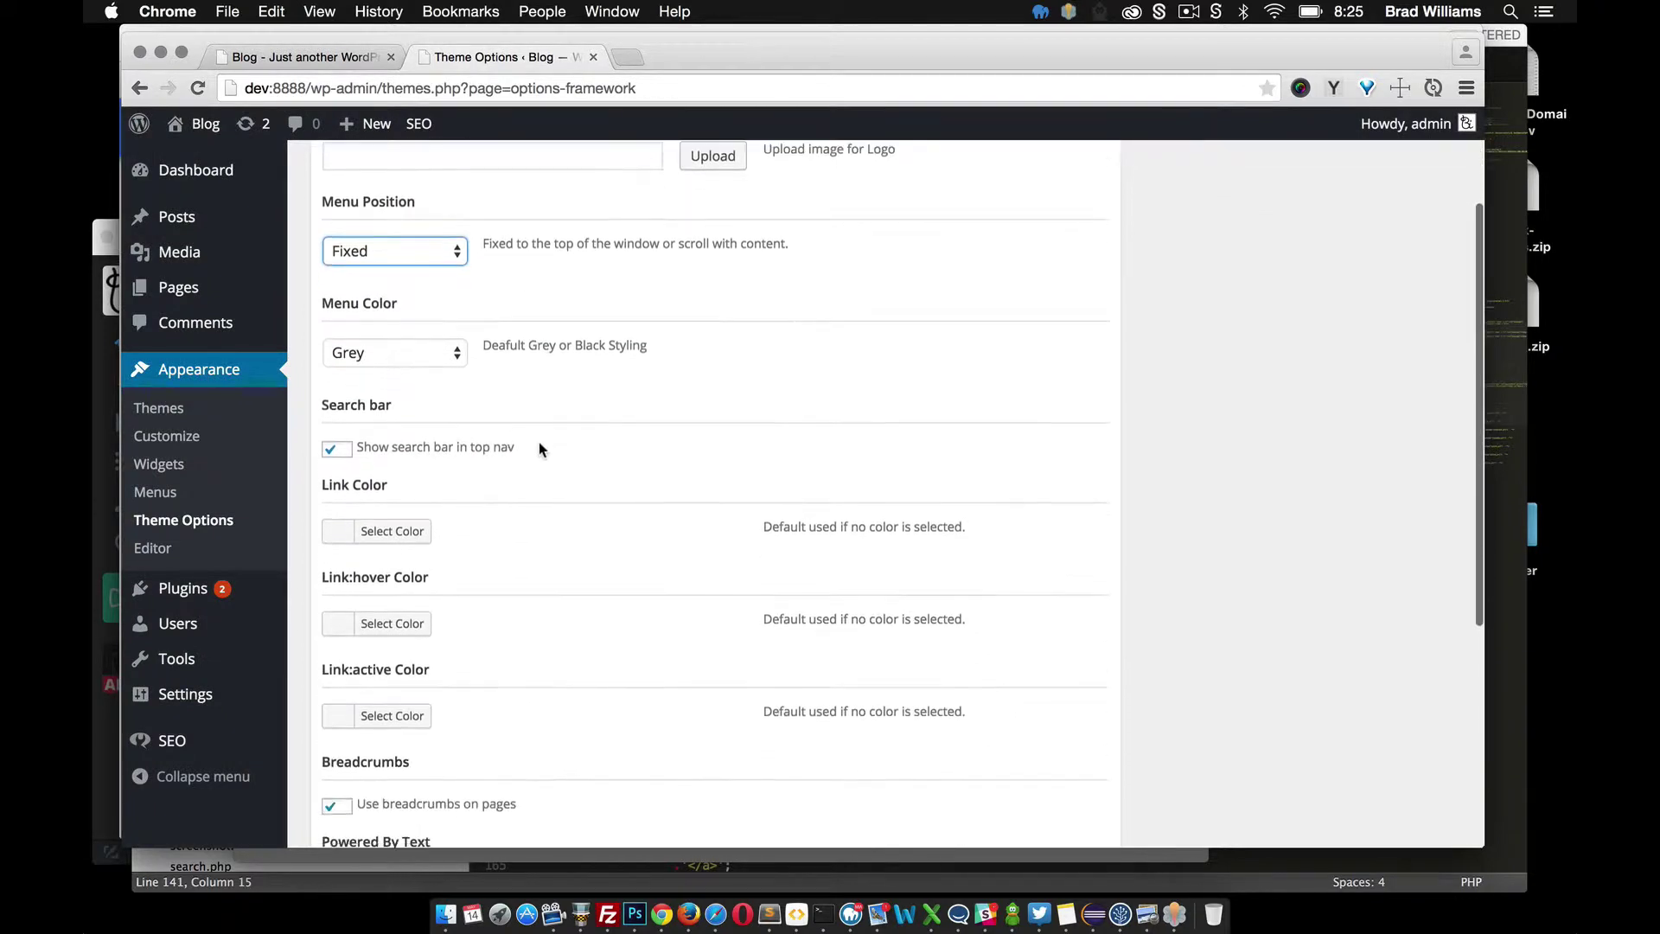
{"action": "left_click", "coordinate": [429, 353]}
{"action": "left_click", "coordinate": [428, 351]}
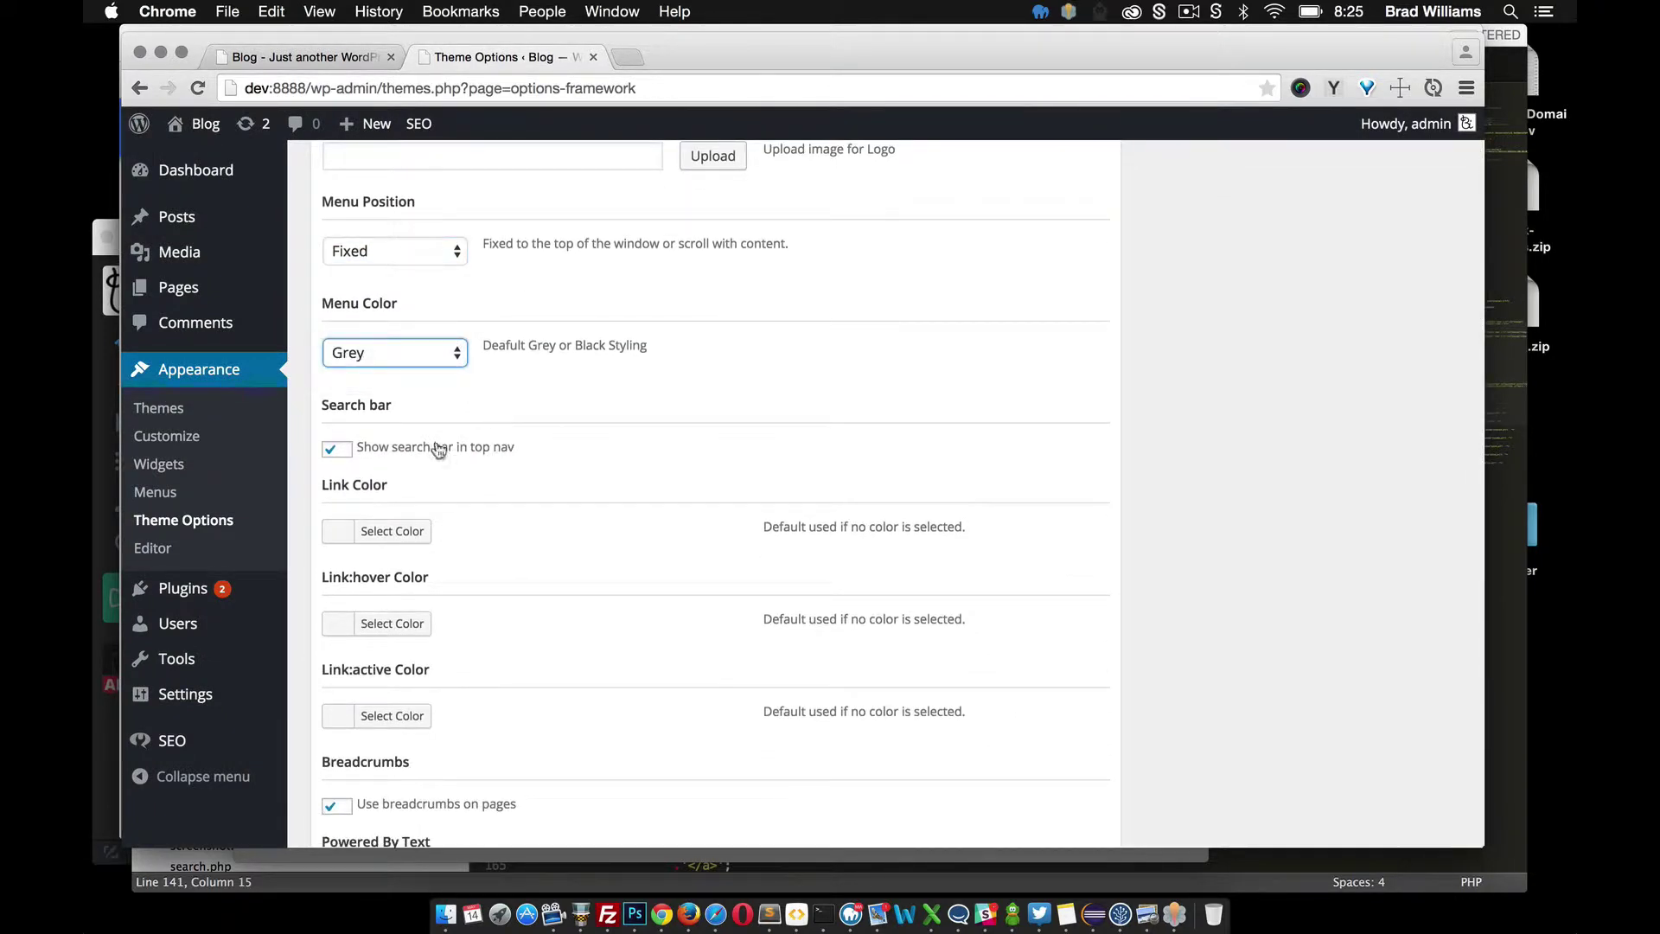
{"action": "left_click", "coordinate": [315, 57]}
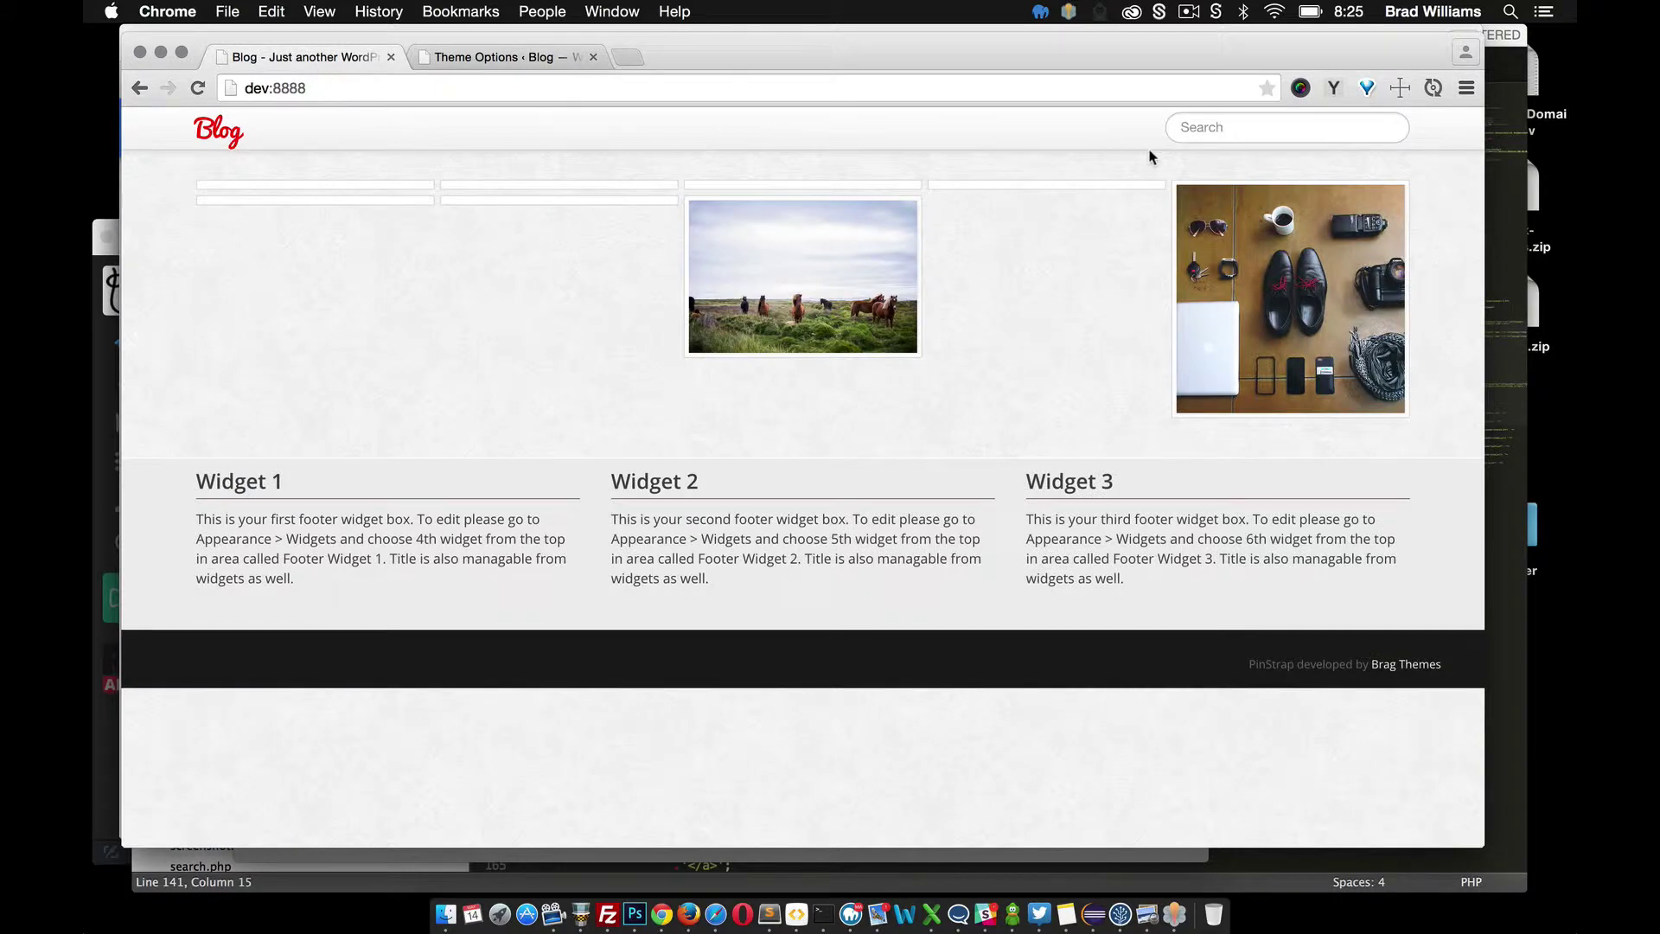
{"action": "left_click", "coordinate": [515, 57]}
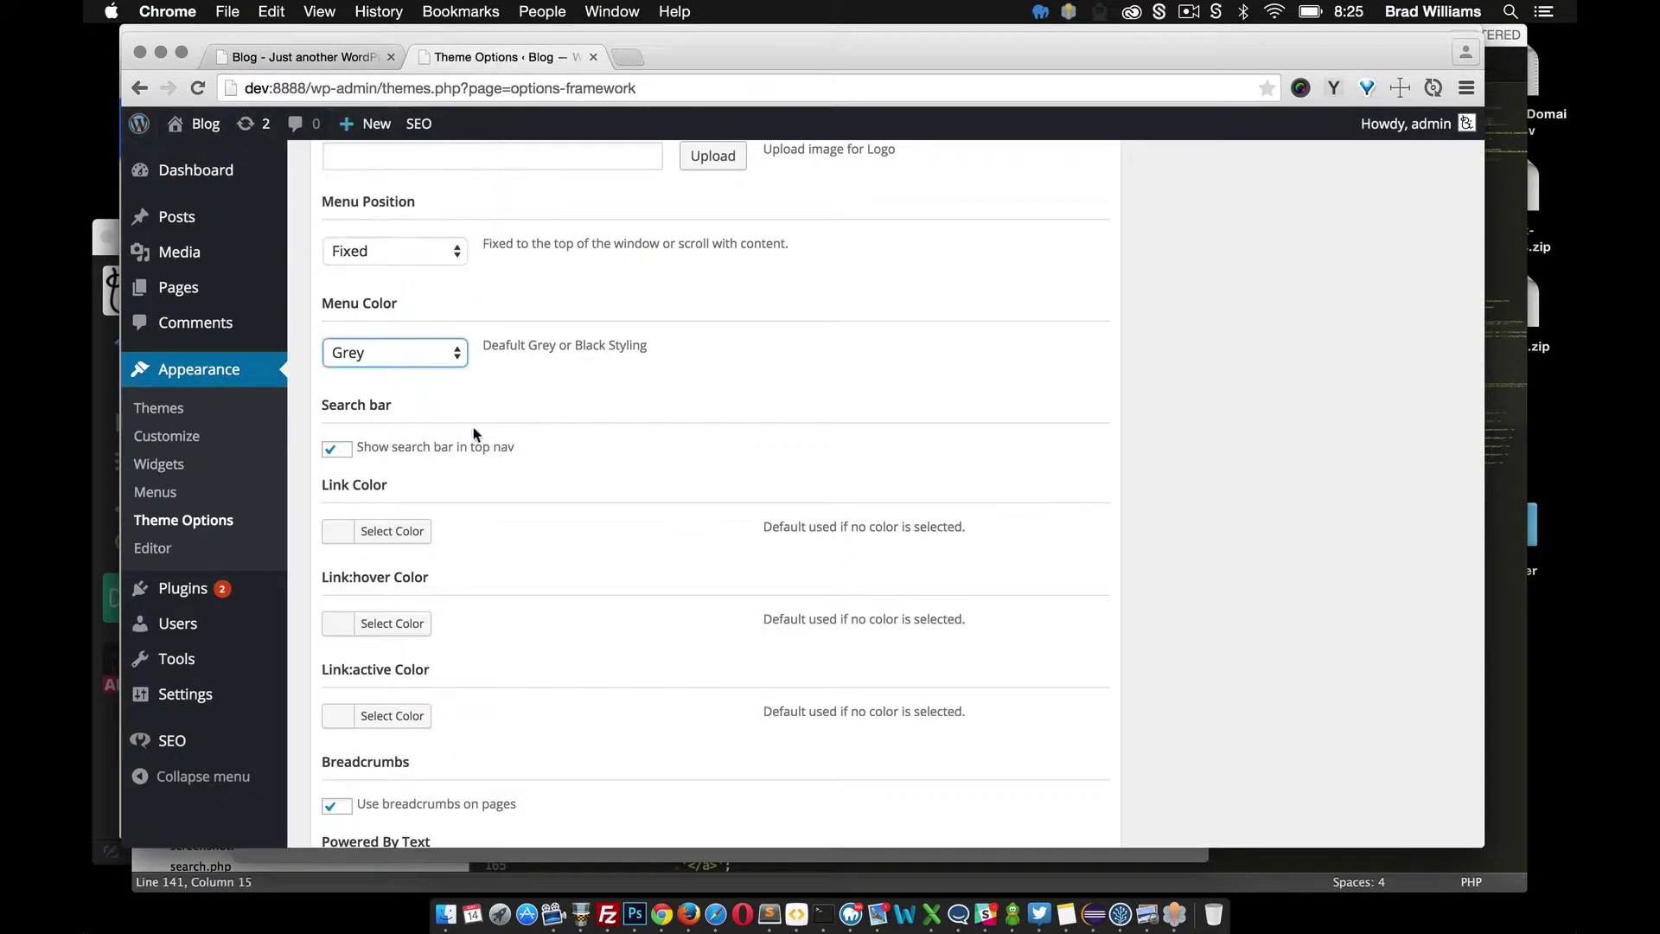
Inspect the Link Color picker without changes and compare against the blog front page.
{"action": "scroll", "coordinate": [481, 446], "scroll_direction": "down", "scroll_amount": 2}
{"action": "scroll", "coordinate": [481, 446], "scroll_direction": "down", "scroll_amount": 1}
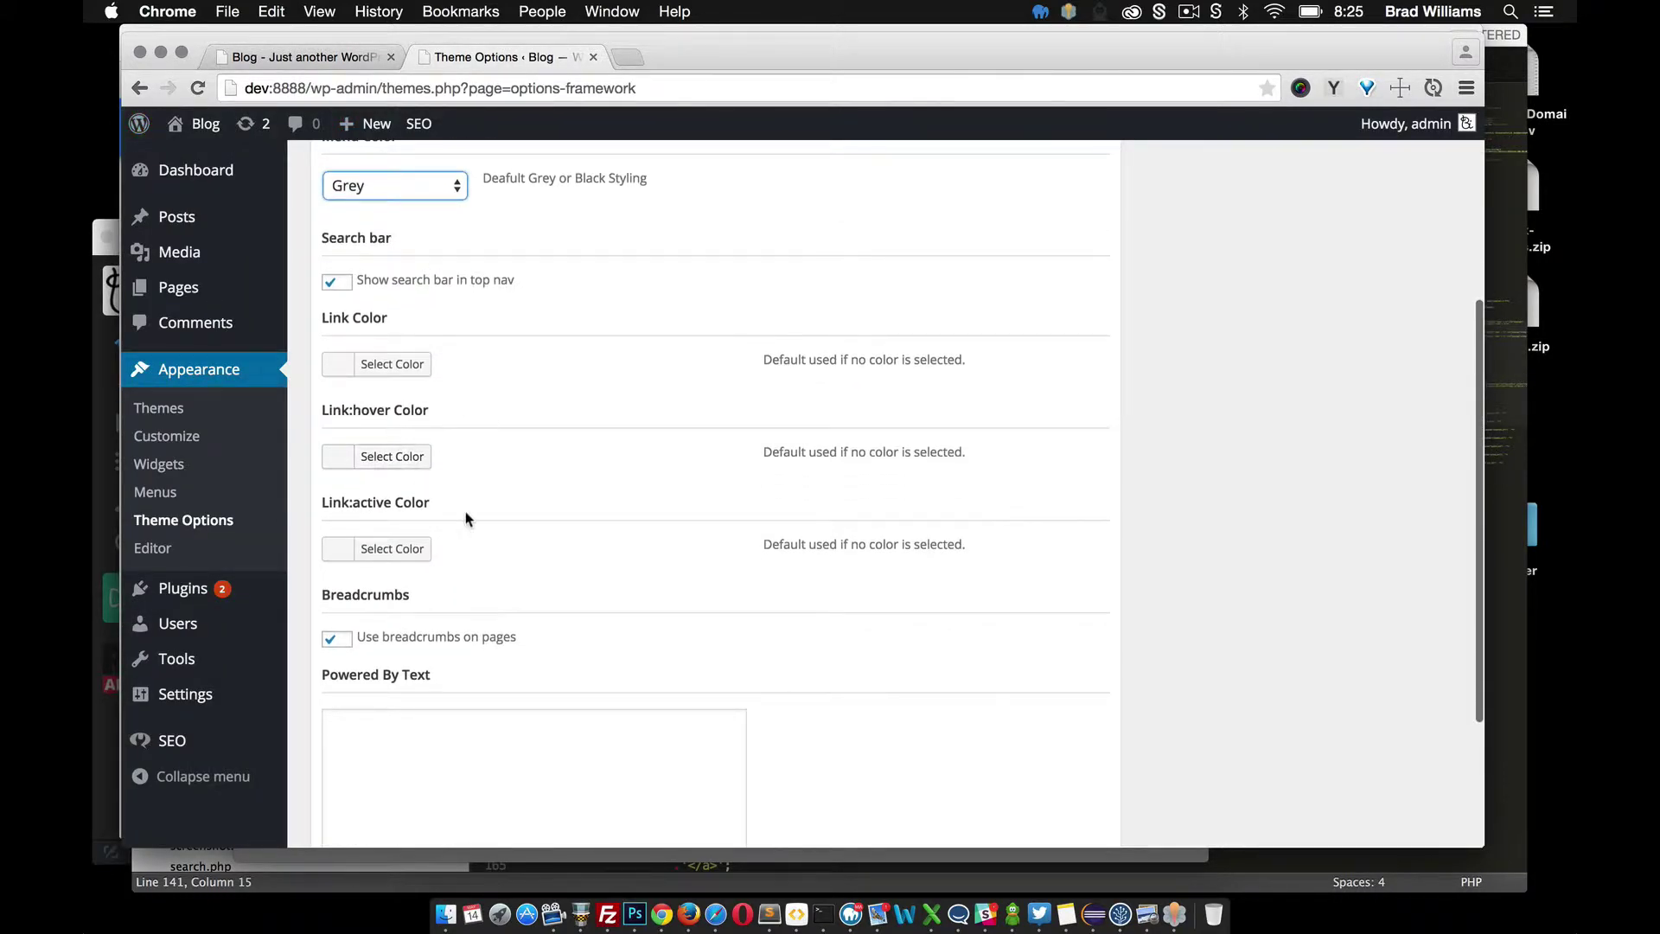
{"action": "left_click", "coordinate": [405, 364]}
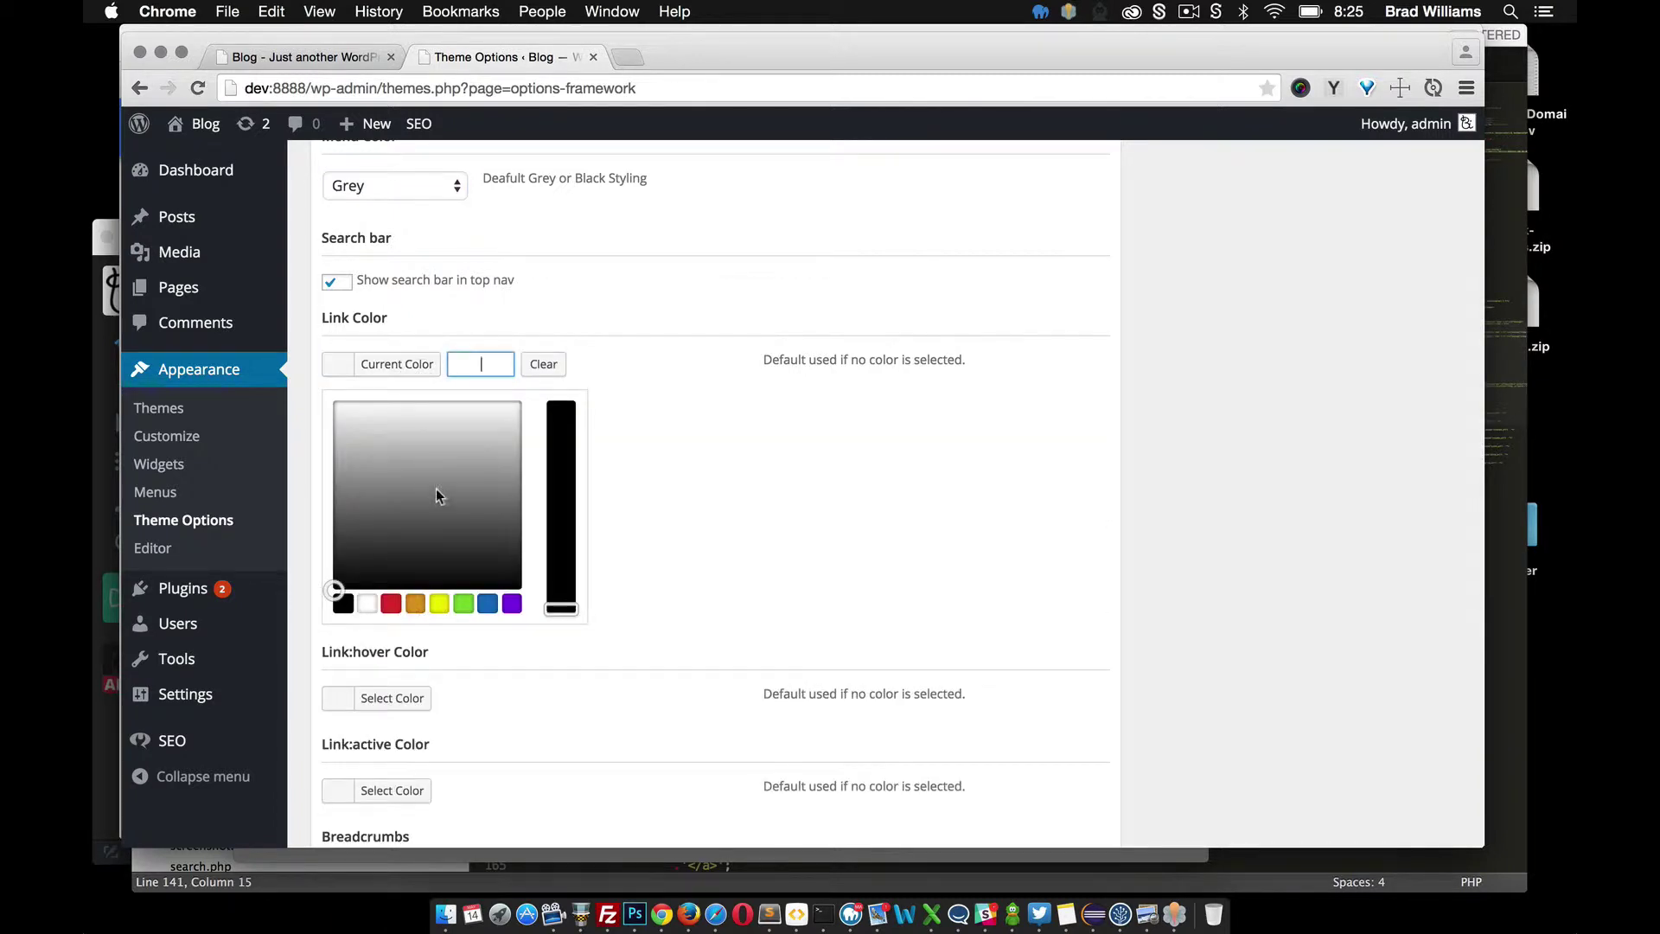
{"action": "left_click", "coordinate": [632, 495]}
{"action": "scroll", "coordinate": [631, 518], "scroll_direction": "down", "scroll_amount": 1}
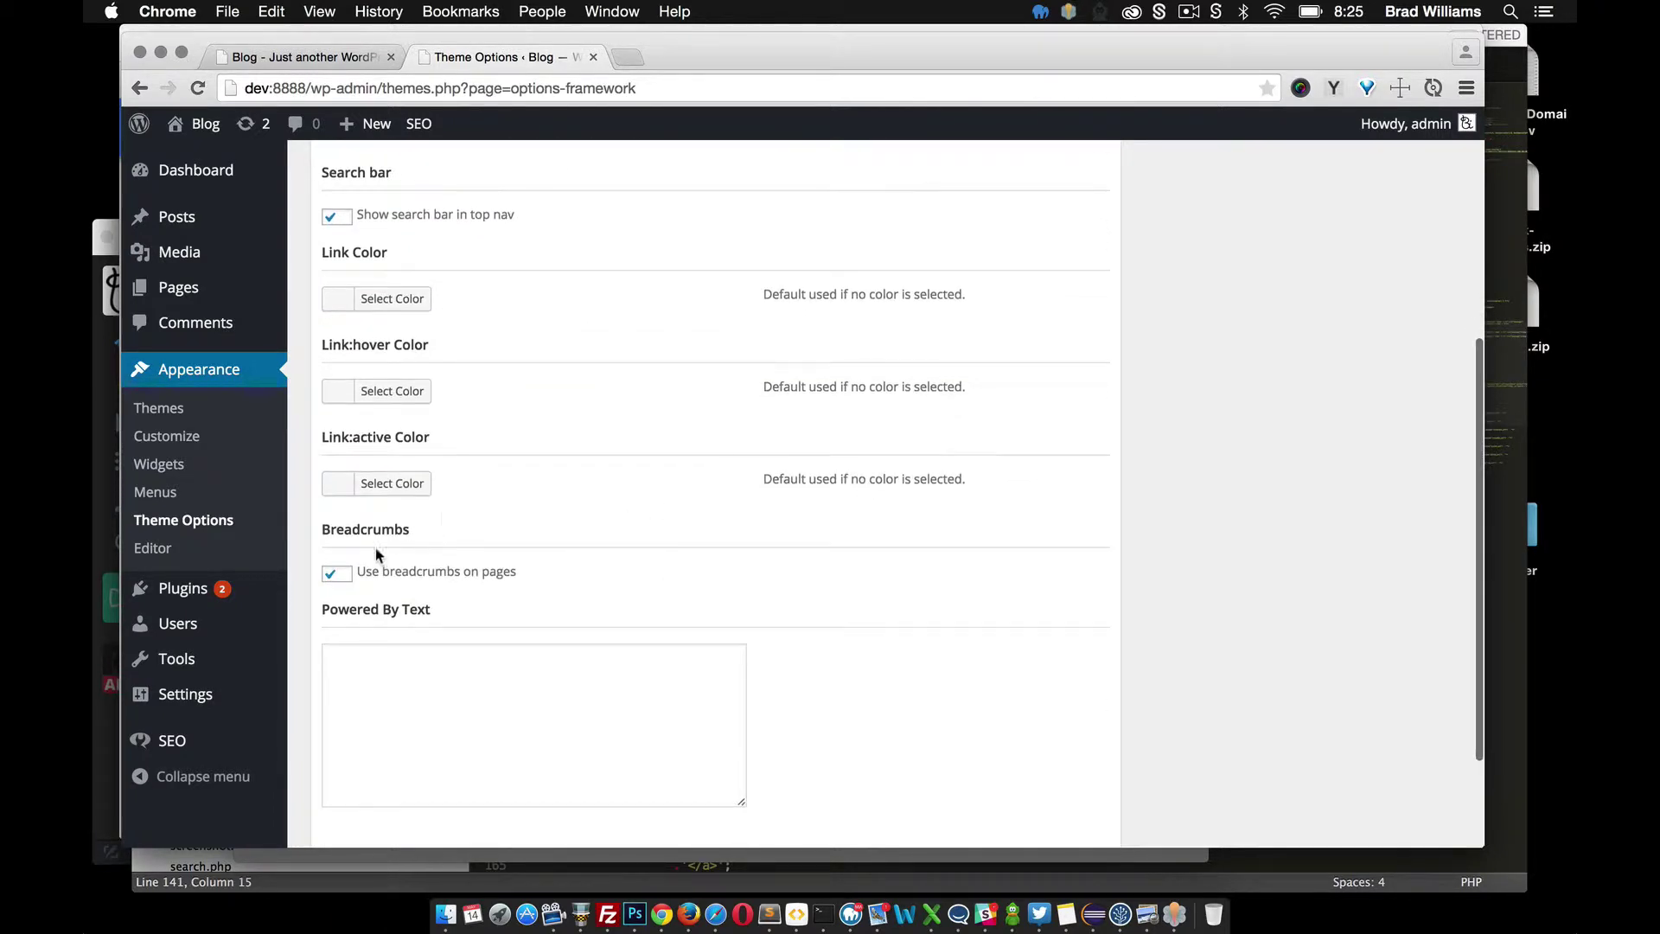
{"action": "scroll", "coordinate": [440, 616], "scroll_direction": "down", "scroll_amount": 2}
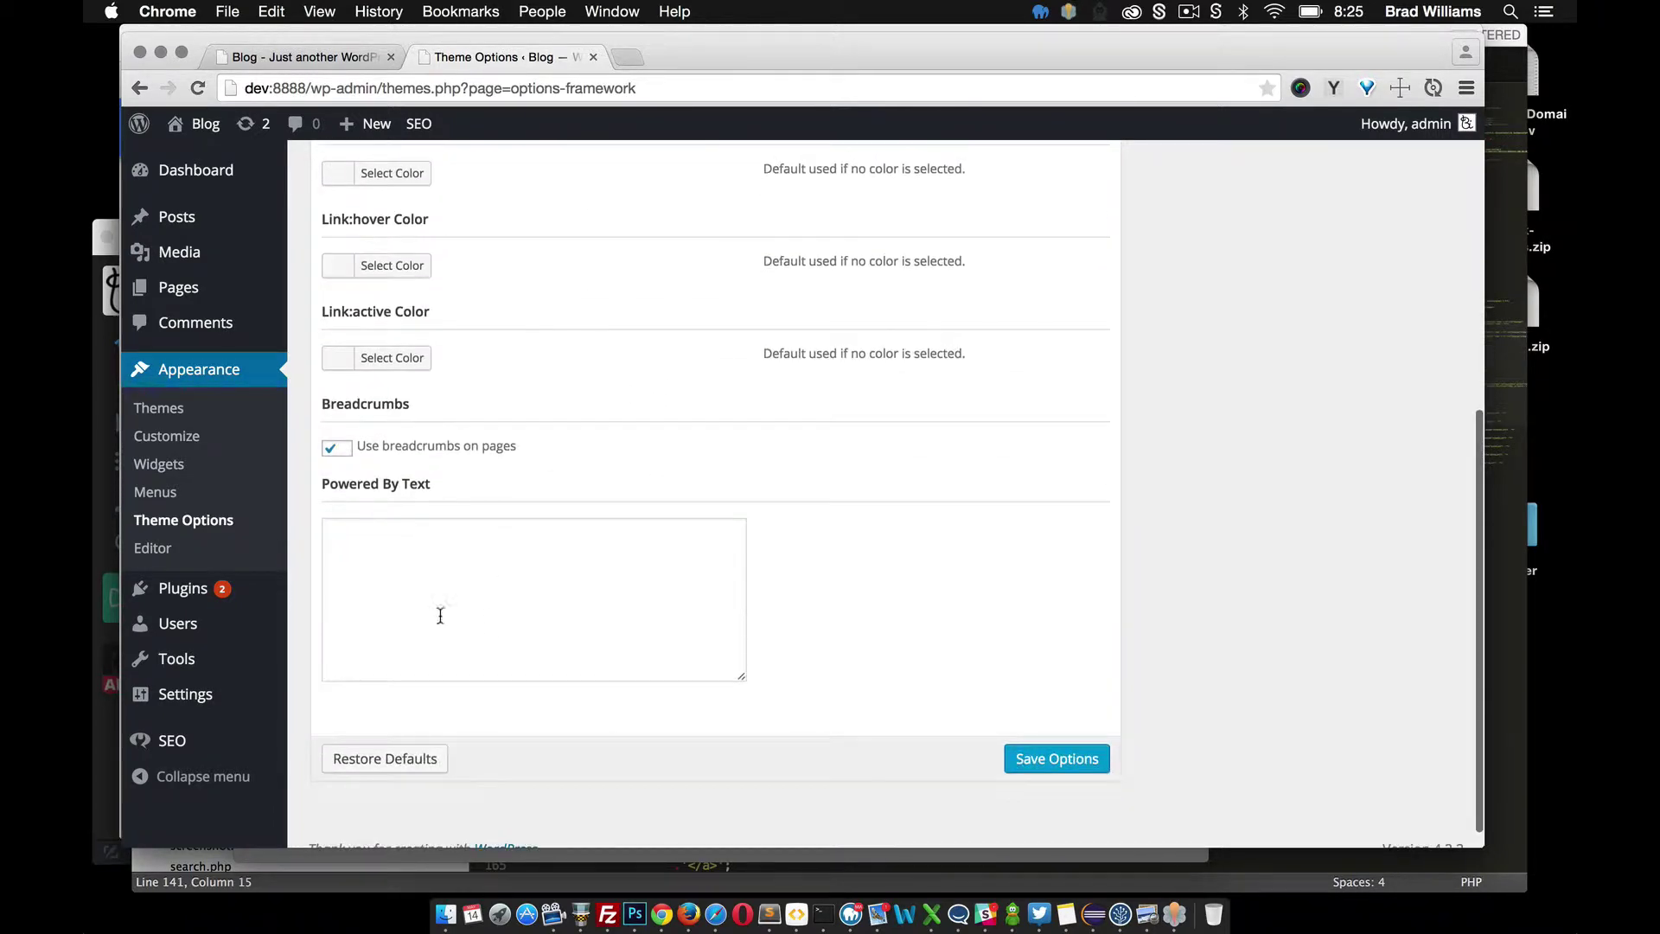
{"action": "left_click", "coordinate": [373, 50]}
{"action": "scroll", "coordinate": [628, 367], "scroll_direction": "down", "scroll_amount": 2}
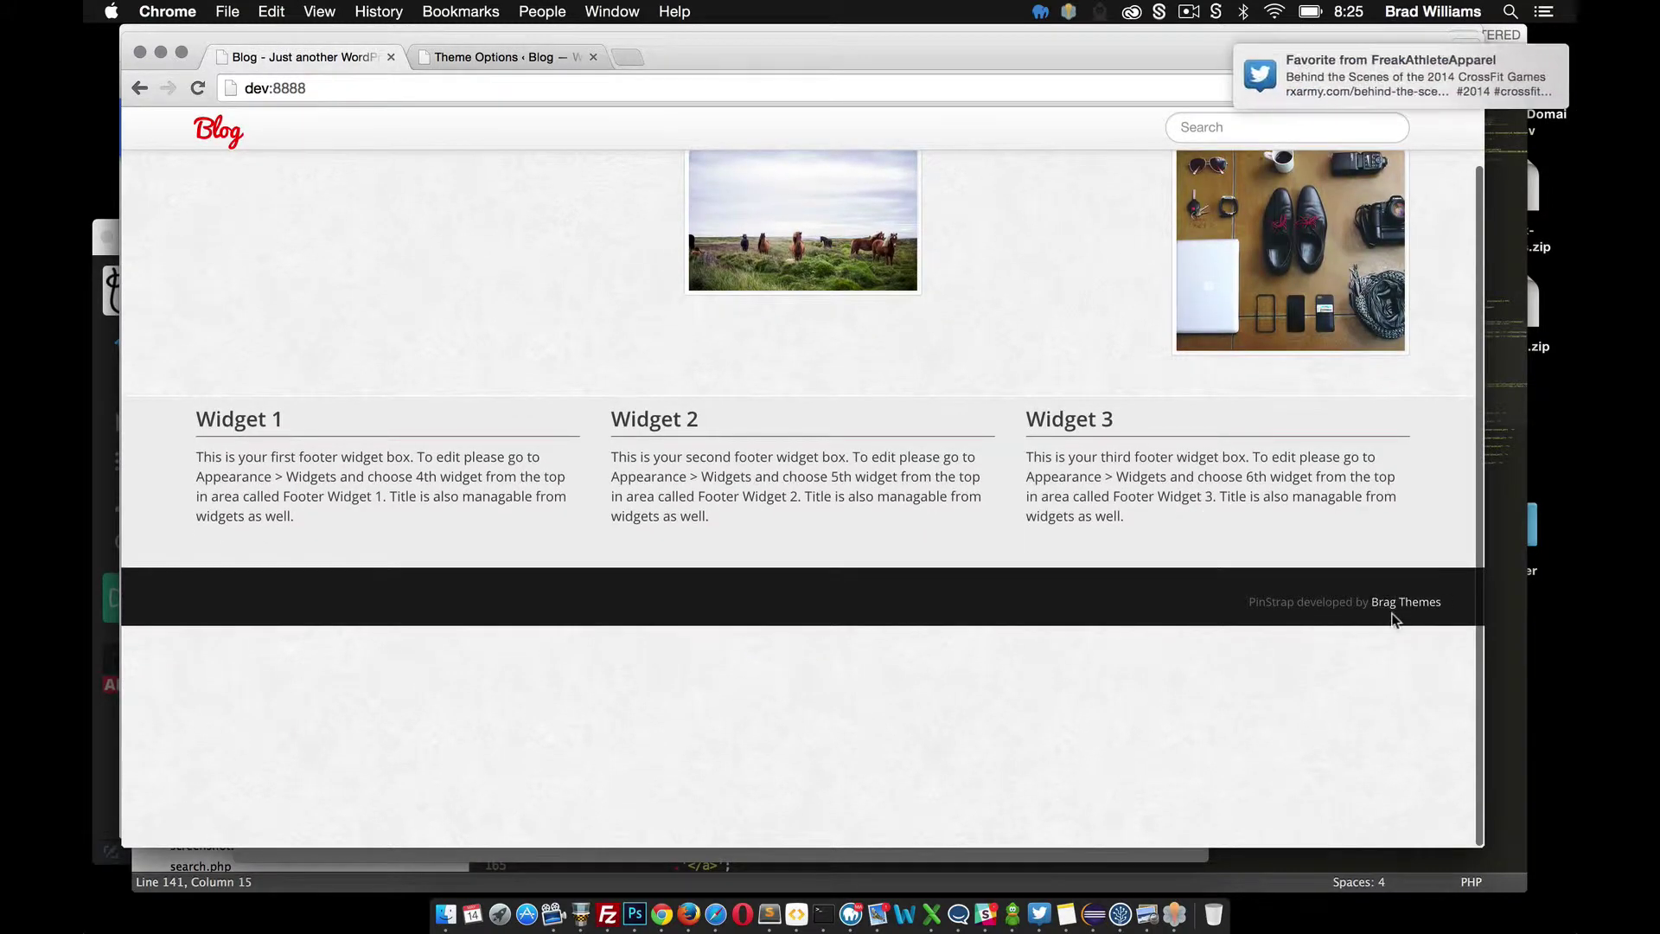
{"action": "left_click", "coordinate": [512, 57]}
{"action": "scroll", "coordinate": [554, 363], "scroll_direction": "up", "scroll_amount": 8}
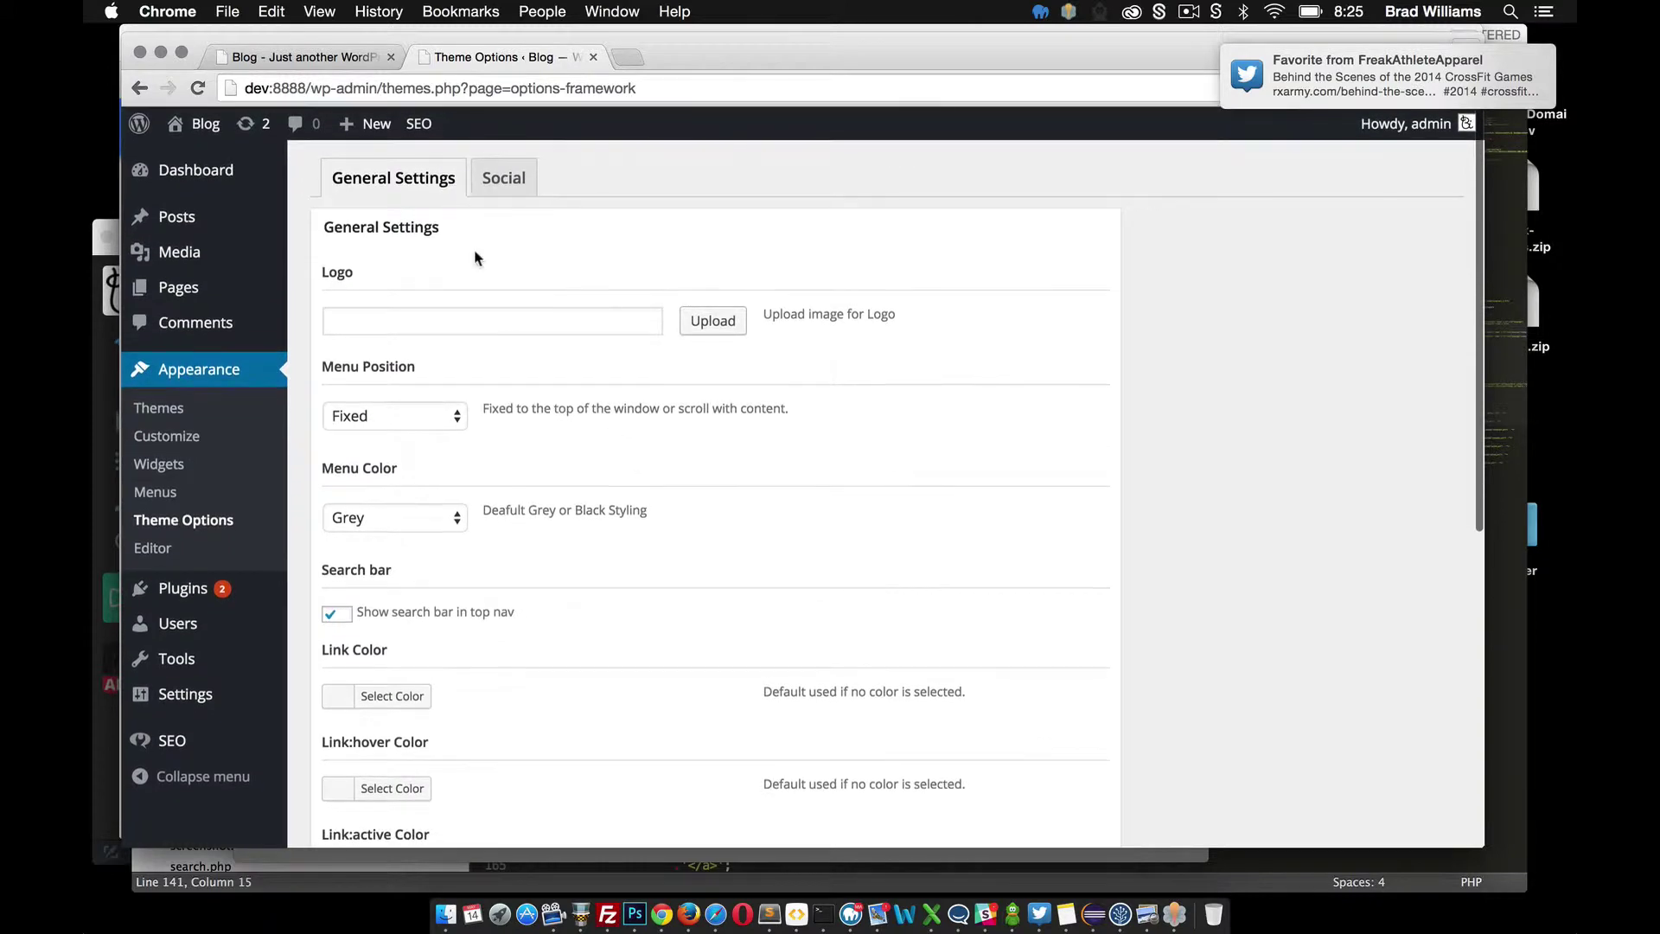
Save the Social options with top-nav icons and the twitter.com link, then reload the blog.
{"action": "left_click", "coordinate": [497, 177]}
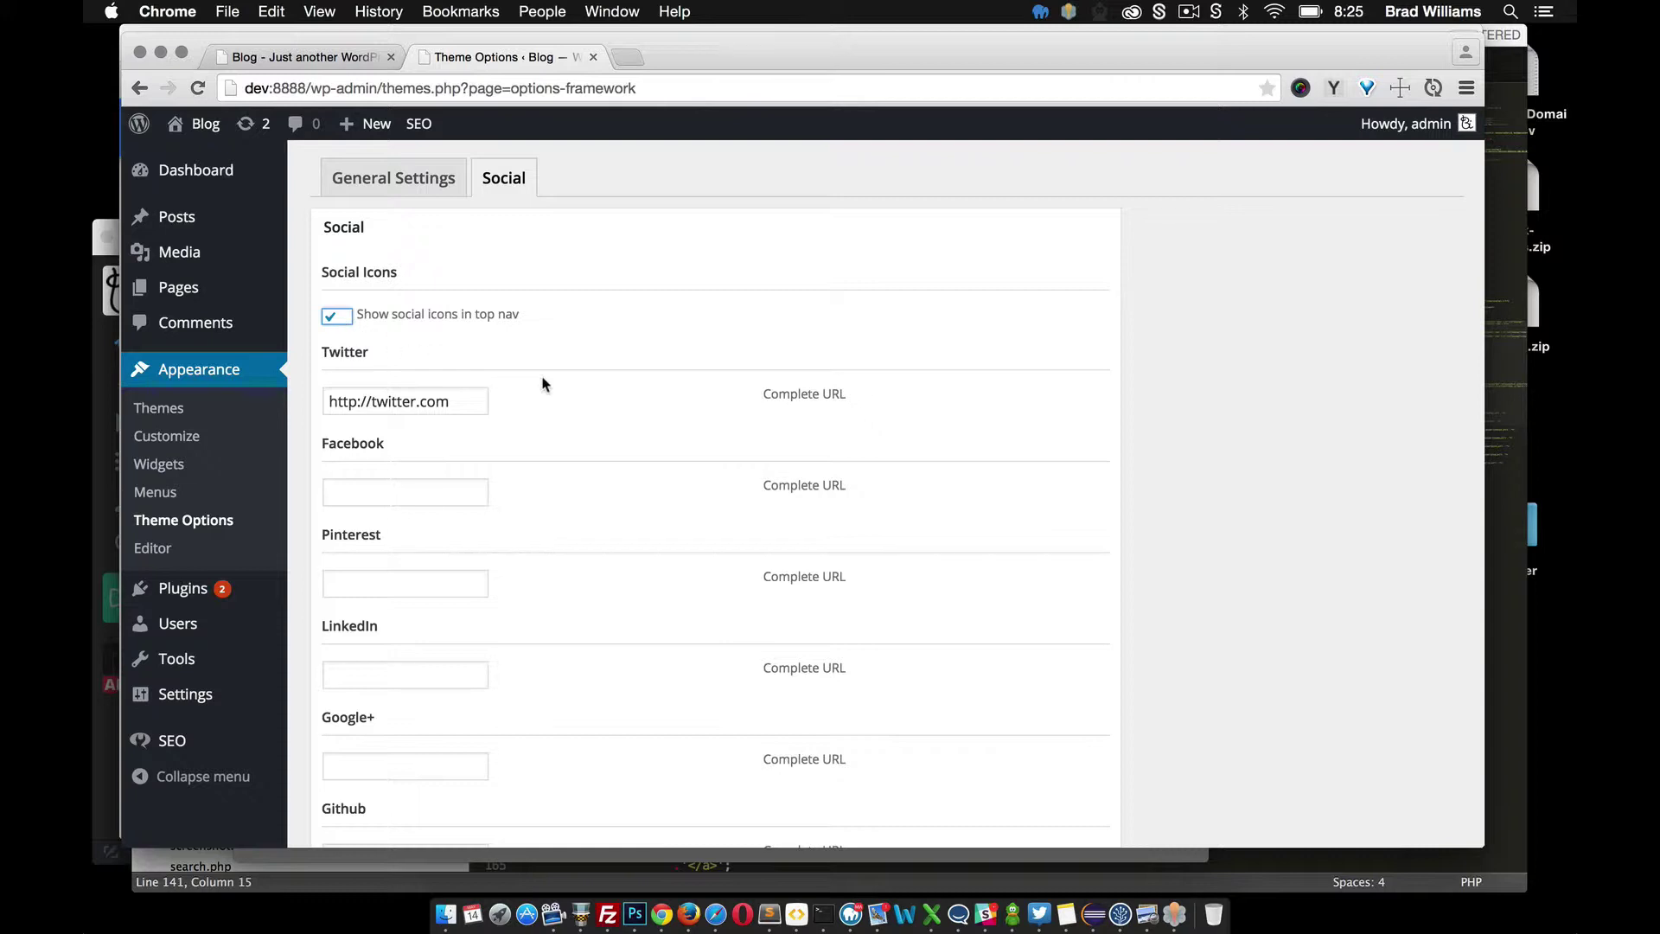
{"action": "scroll", "coordinate": [548, 371], "scroll_direction": "down", "scroll_amount": 5}
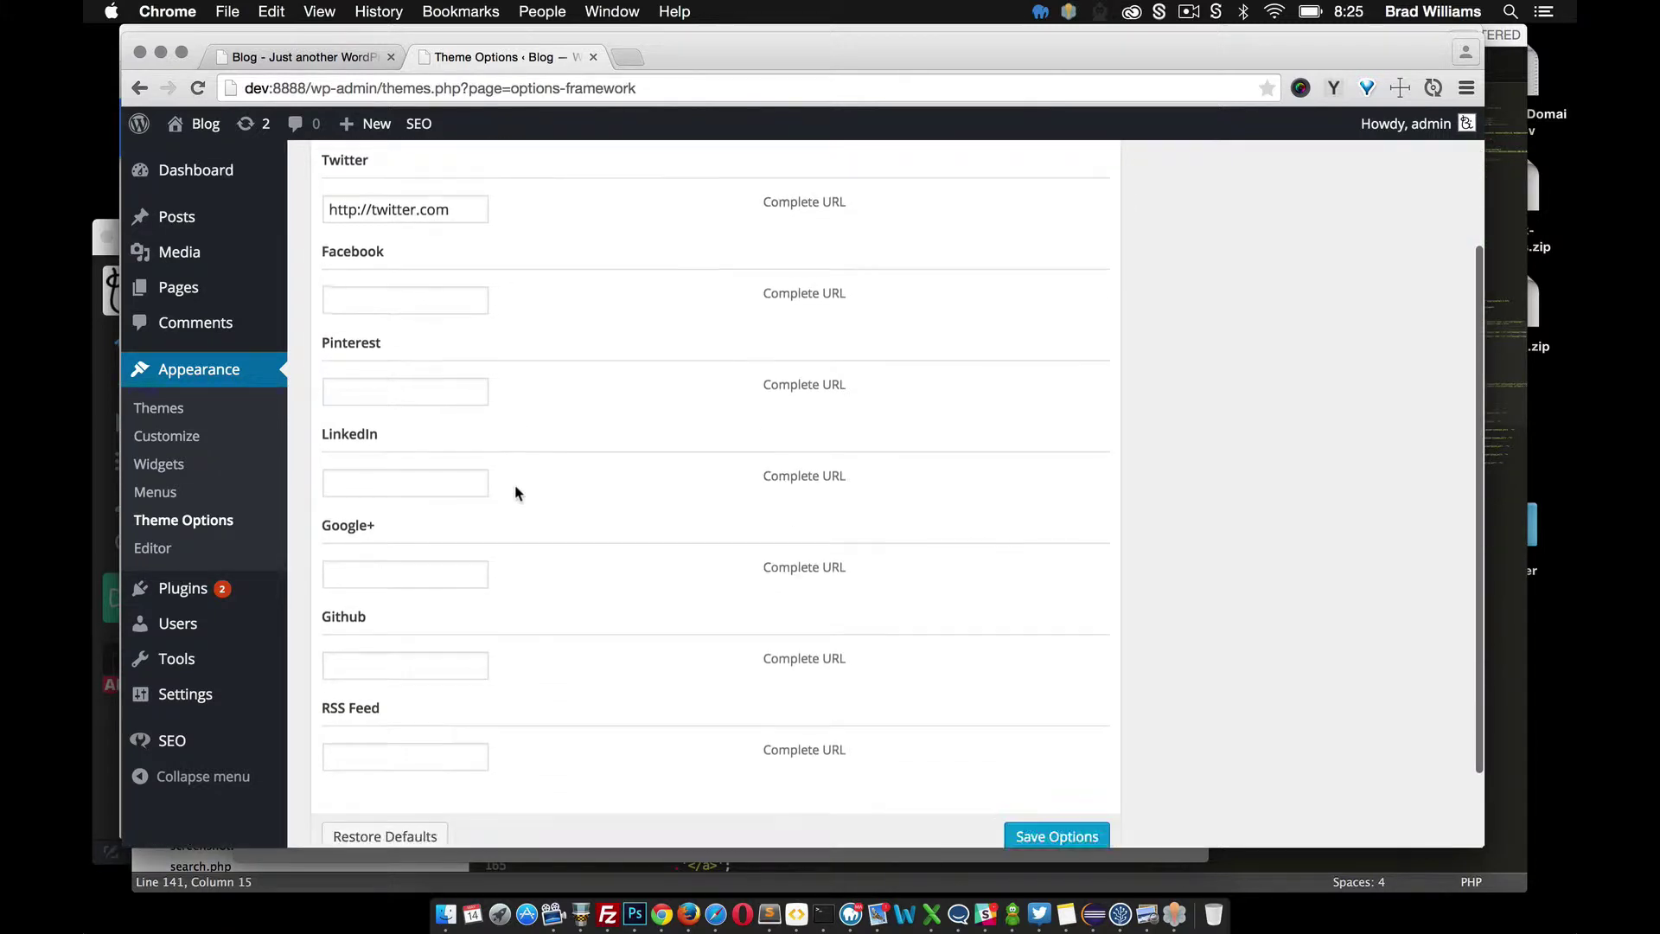
{"action": "scroll", "coordinate": [515, 493], "scroll_direction": "up", "scroll_amount": 3}
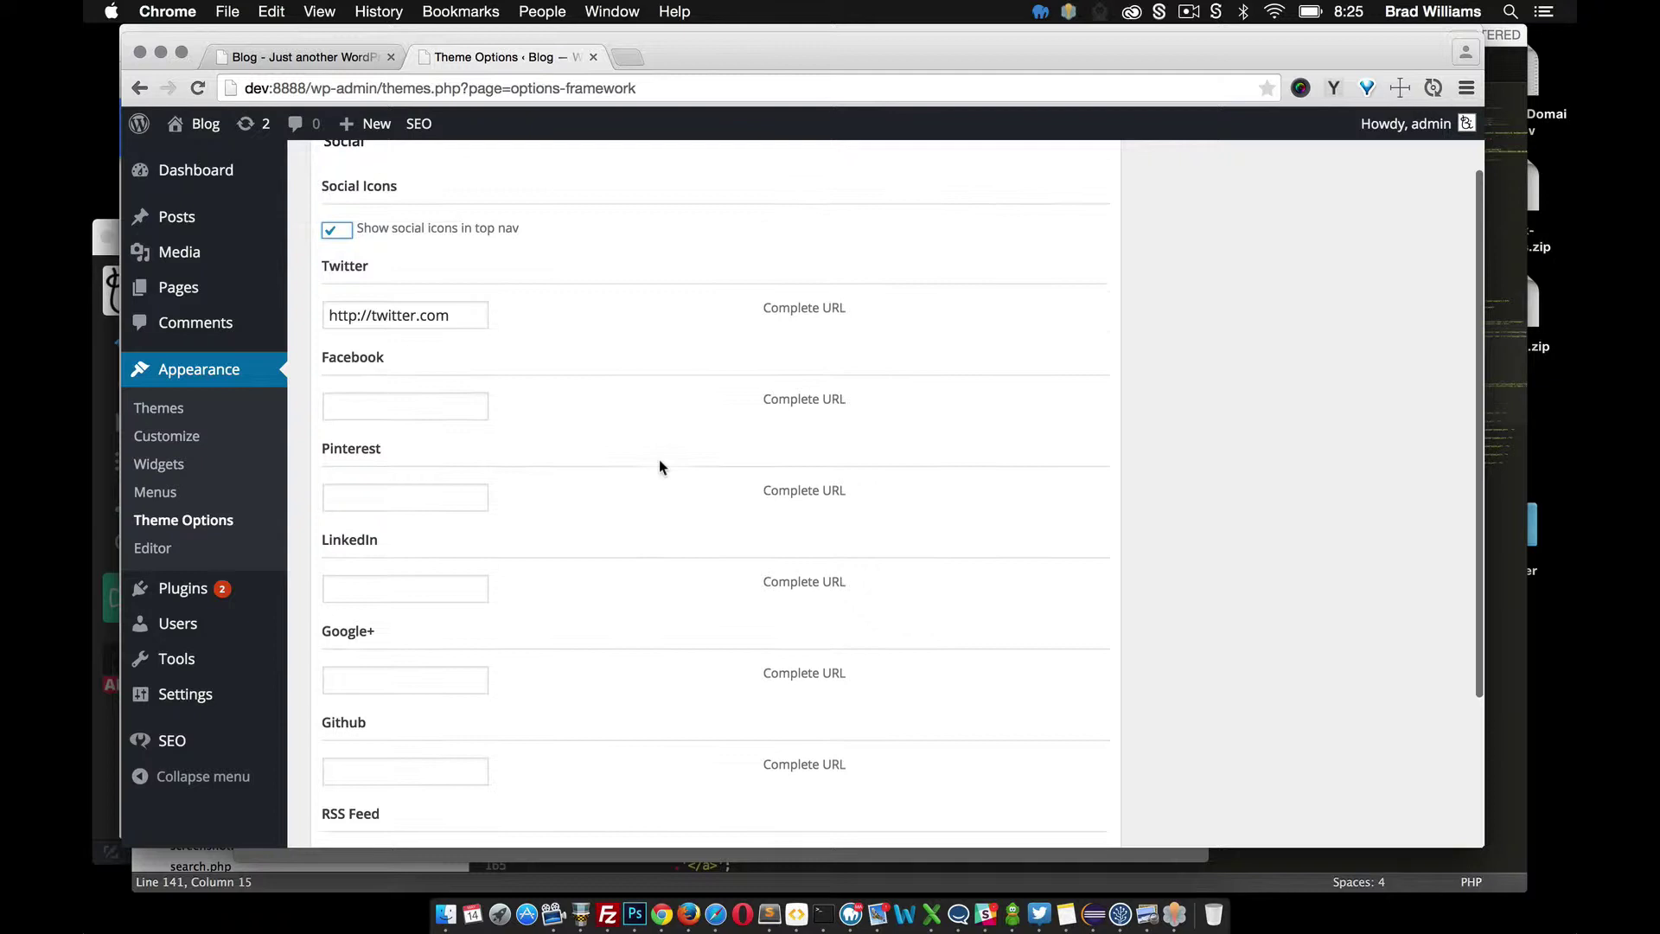
{"action": "scroll", "coordinate": [659, 460], "scroll_direction": "up", "scroll_amount": 1}
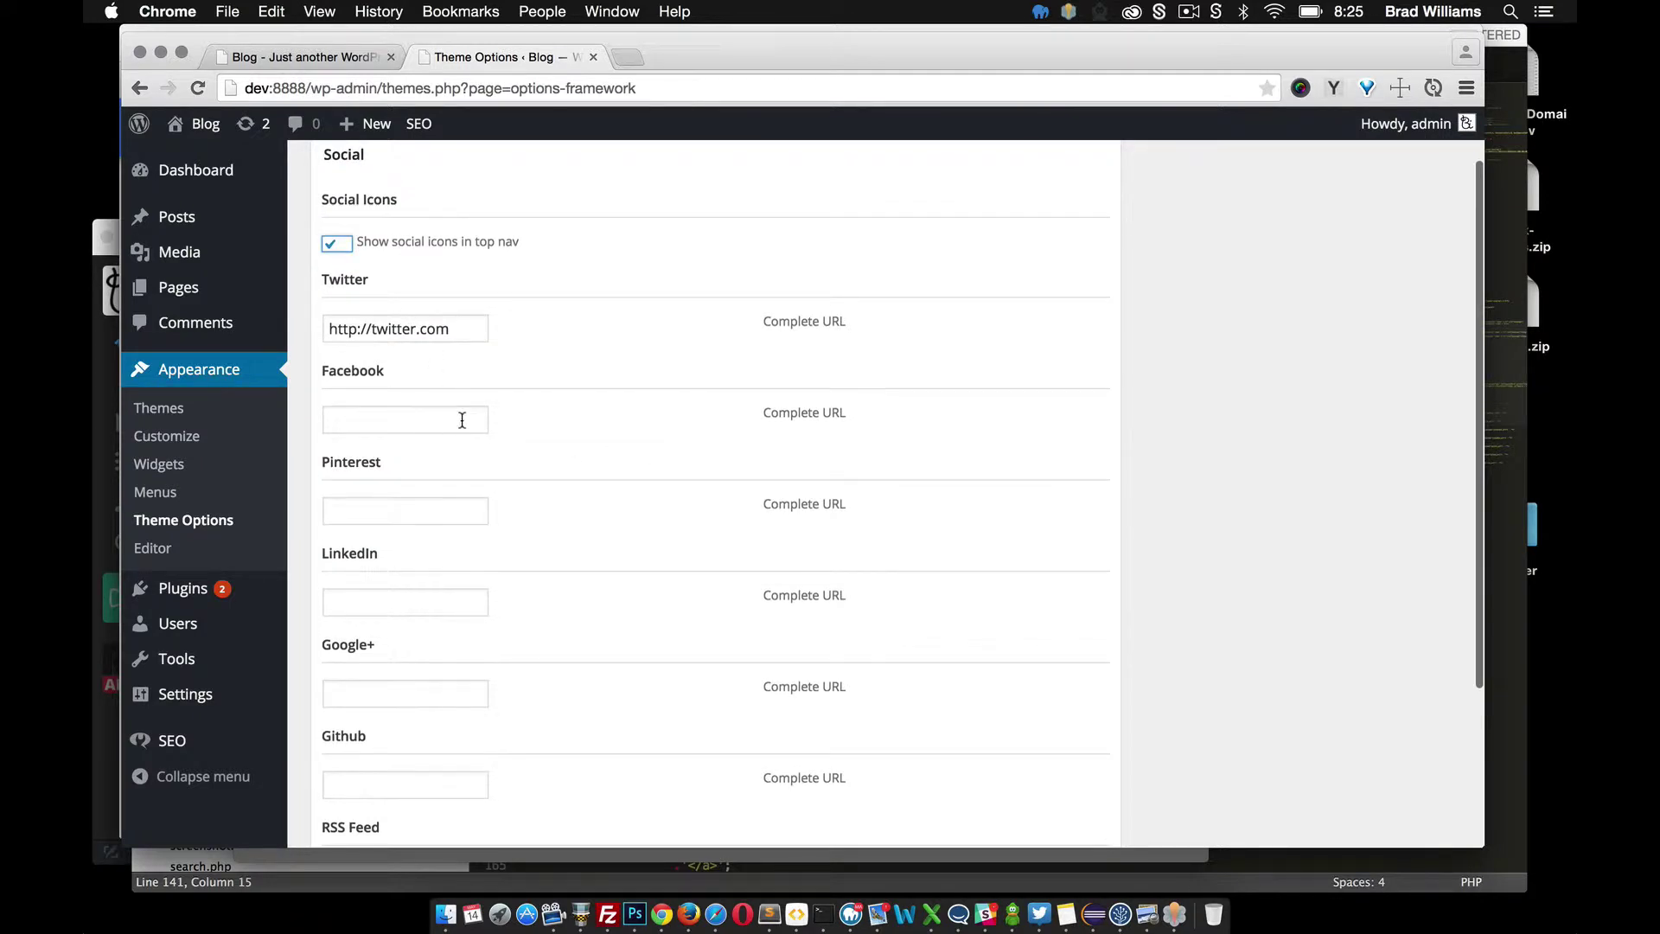
{"action": "scroll", "coordinate": [471, 366], "scroll_direction": "down", "scroll_amount": 3}
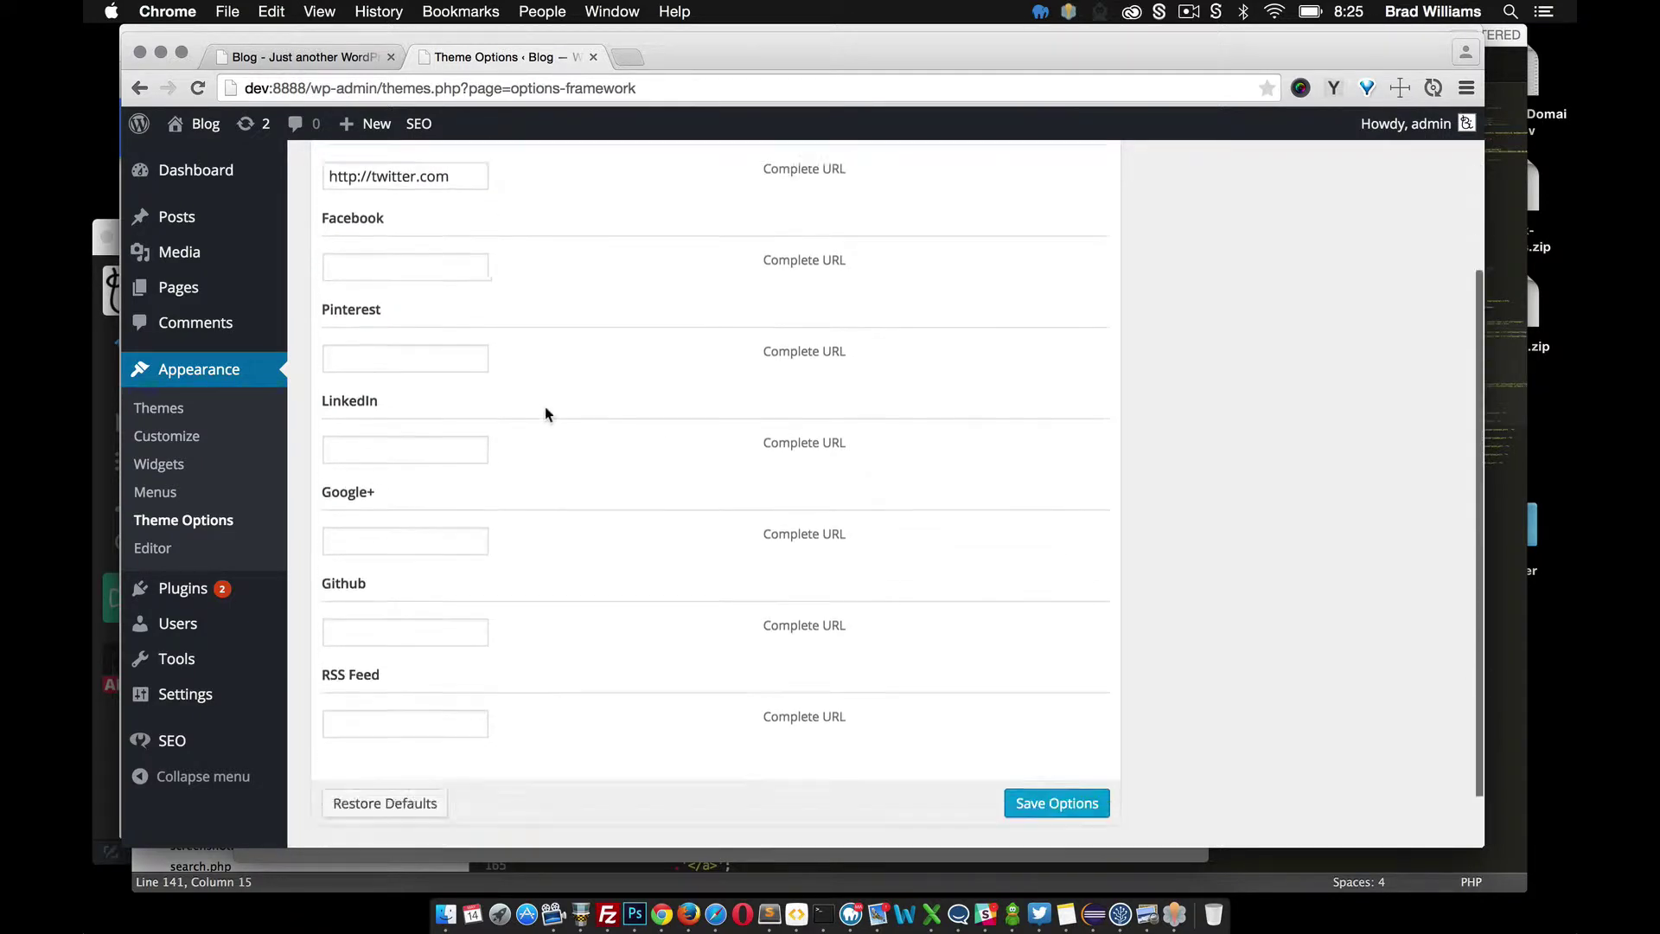
{"action": "scroll", "coordinate": [545, 407], "scroll_direction": "down", "scroll_amount": 2}
{"action": "left_click", "coordinate": [1057, 736]}
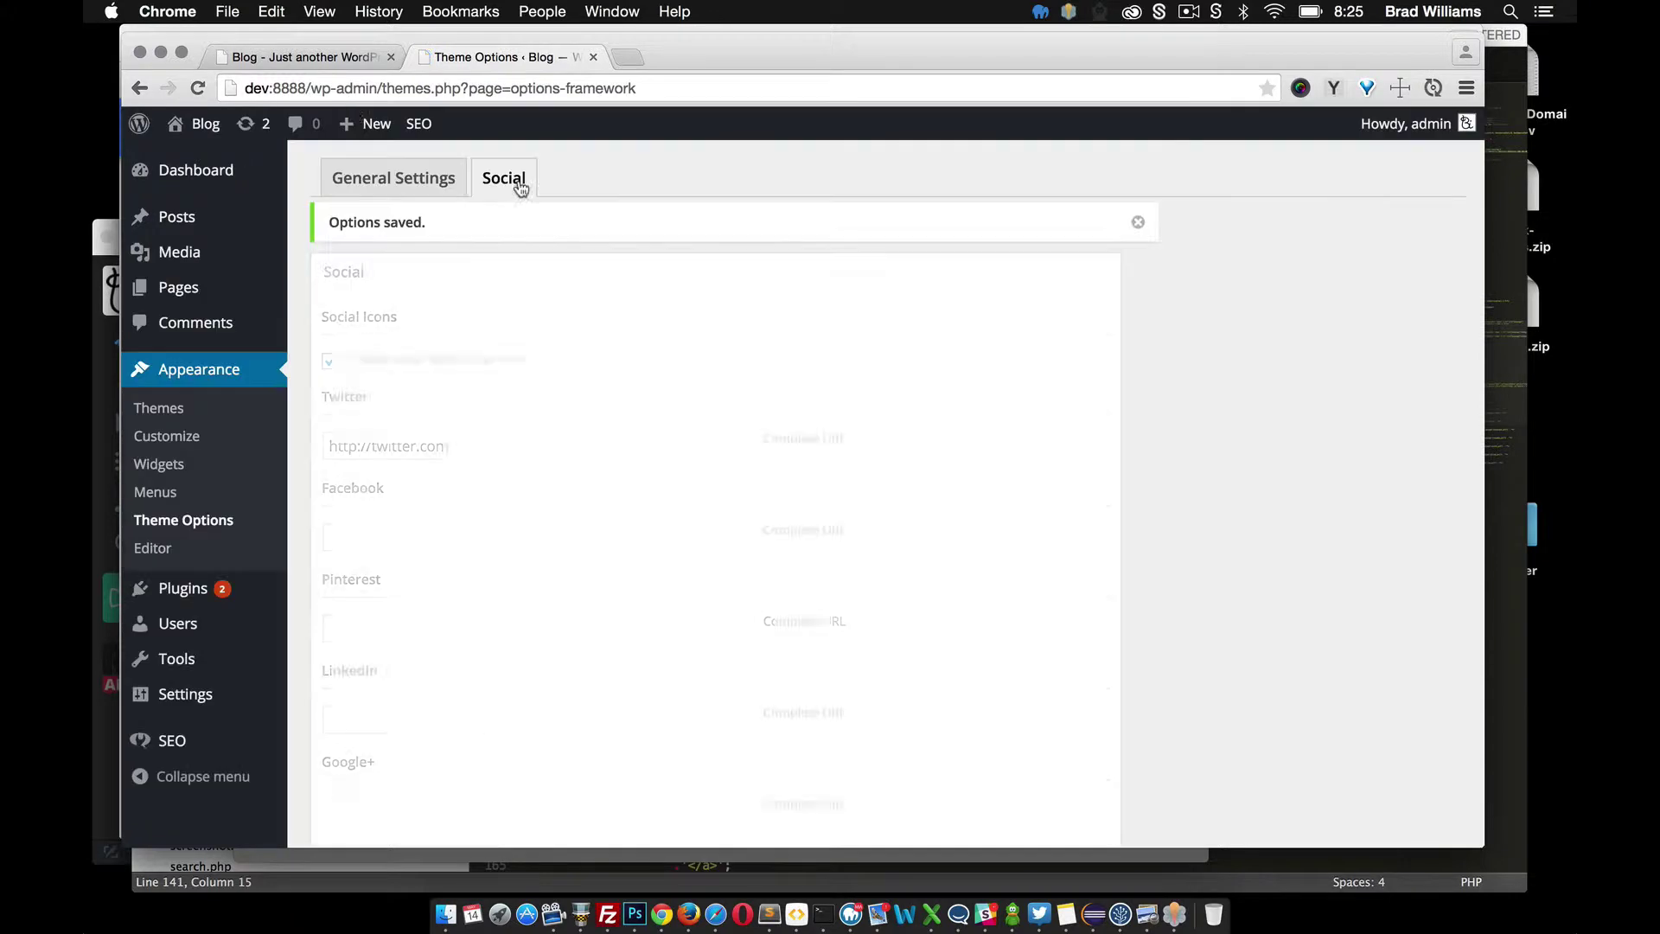
{"action": "left_click", "coordinate": [325, 59]}
{"action": "left_click", "coordinate": [193, 88]}
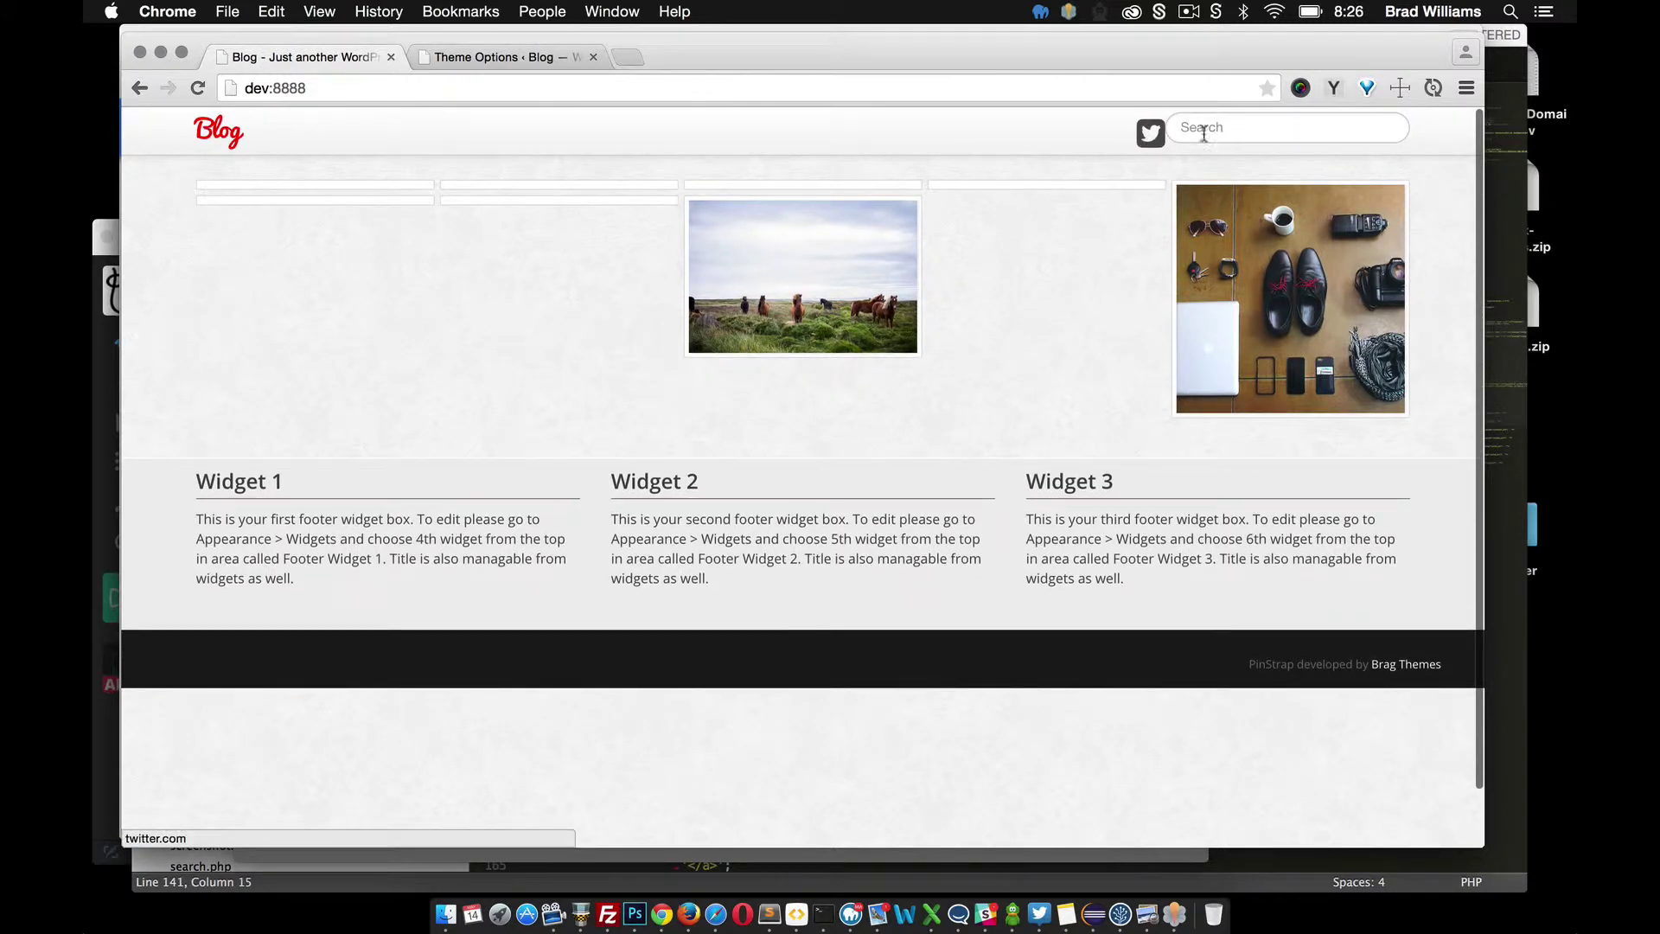
Uncheck the top-nav search bar, save, and view the blog without it.
{"action": "left_click", "coordinate": [471, 57]}
{"action": "left_click", "coordinate": [418, 183]}
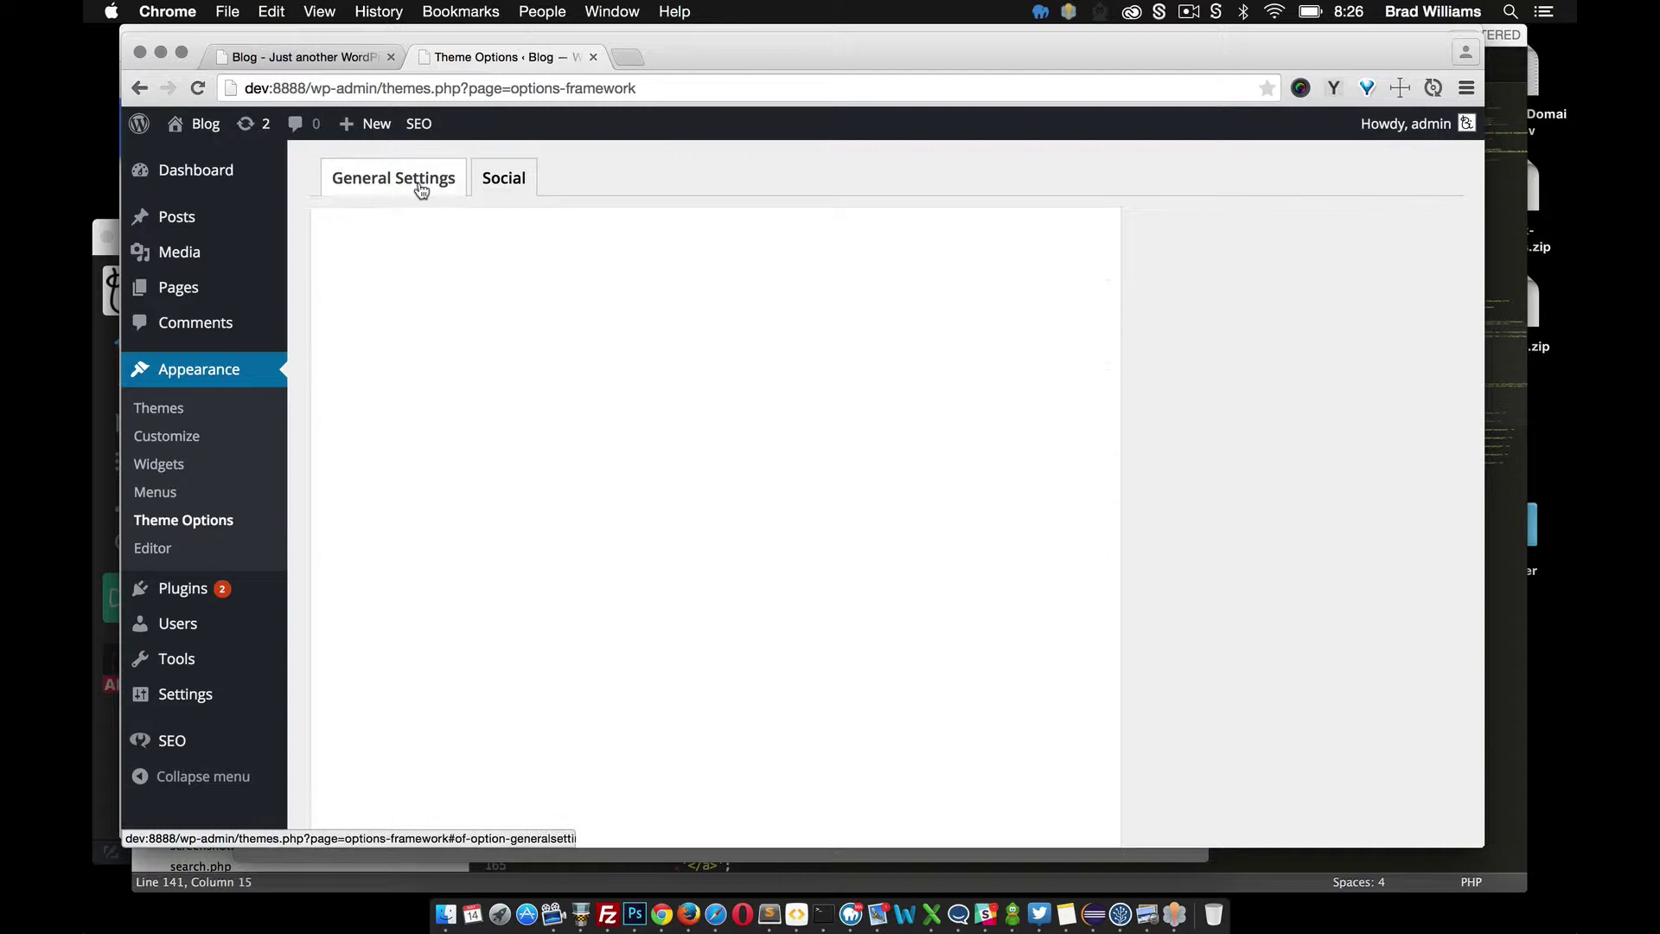
{"action": "left_click", "coordinate": [346, 616]}
{"action": "scroll", "coordinate": [511, 603], "scroll_direction": "down", "scroll_amount": 5}
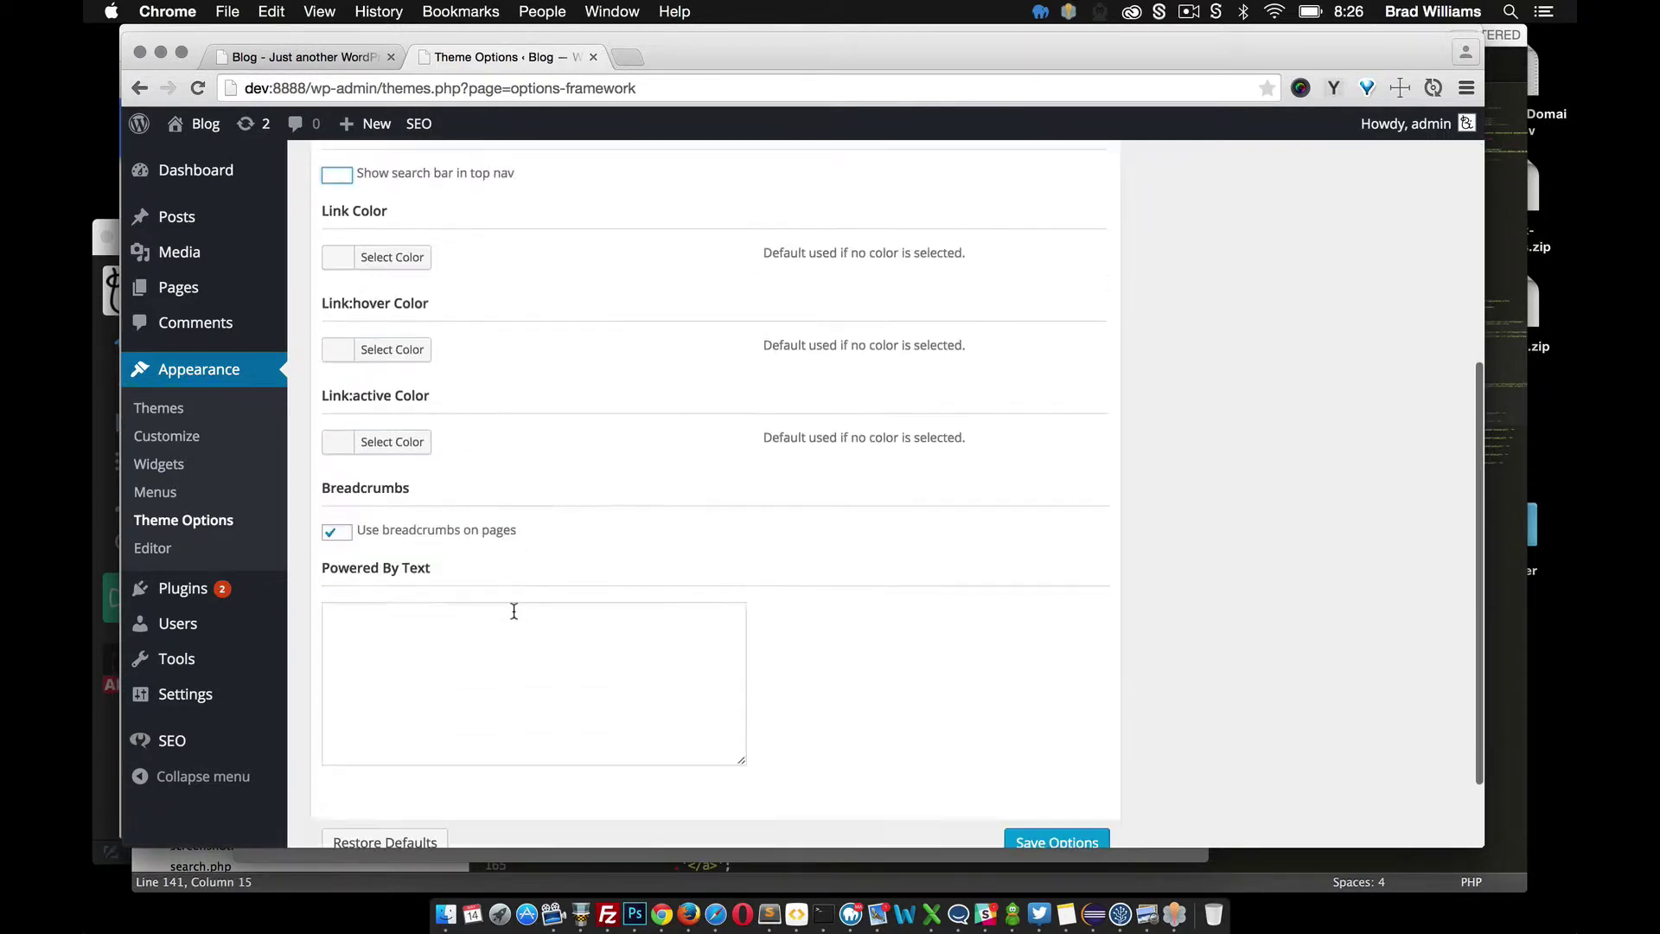
{"action": "scroll", "coordinate": [716, 731], "scroll_direction": "down", "scroll_amount": 2}
{"action": "left_click", "coordinate": [1024, 737]}
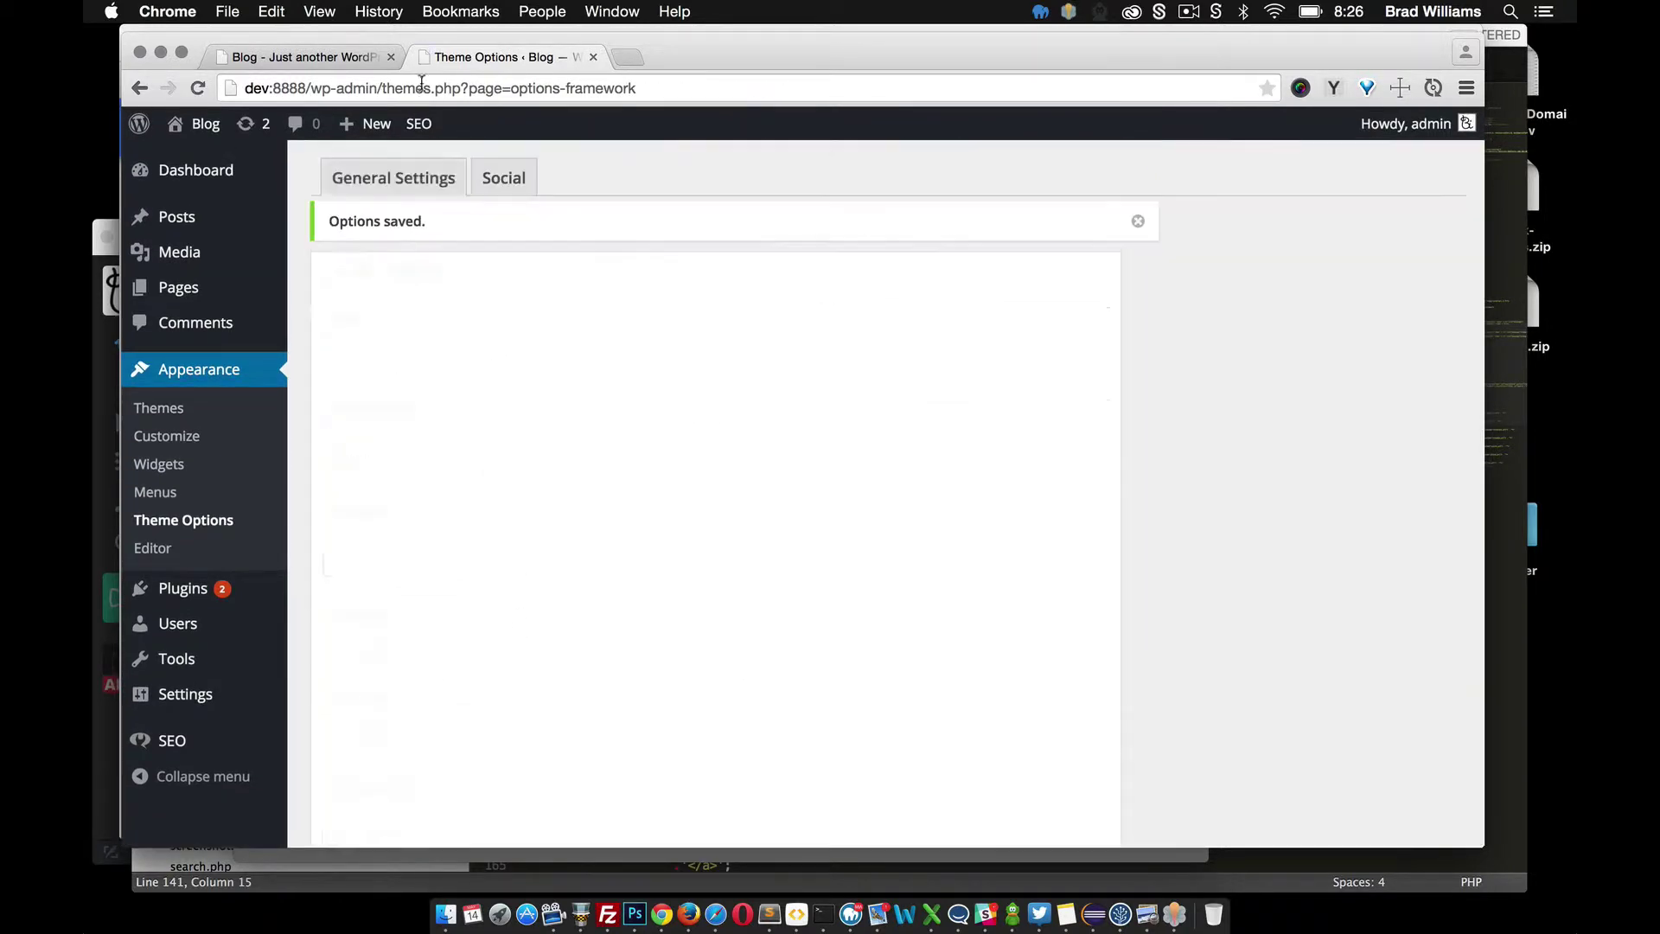
{"action": "left_click", "coordinate": [303, 57]}
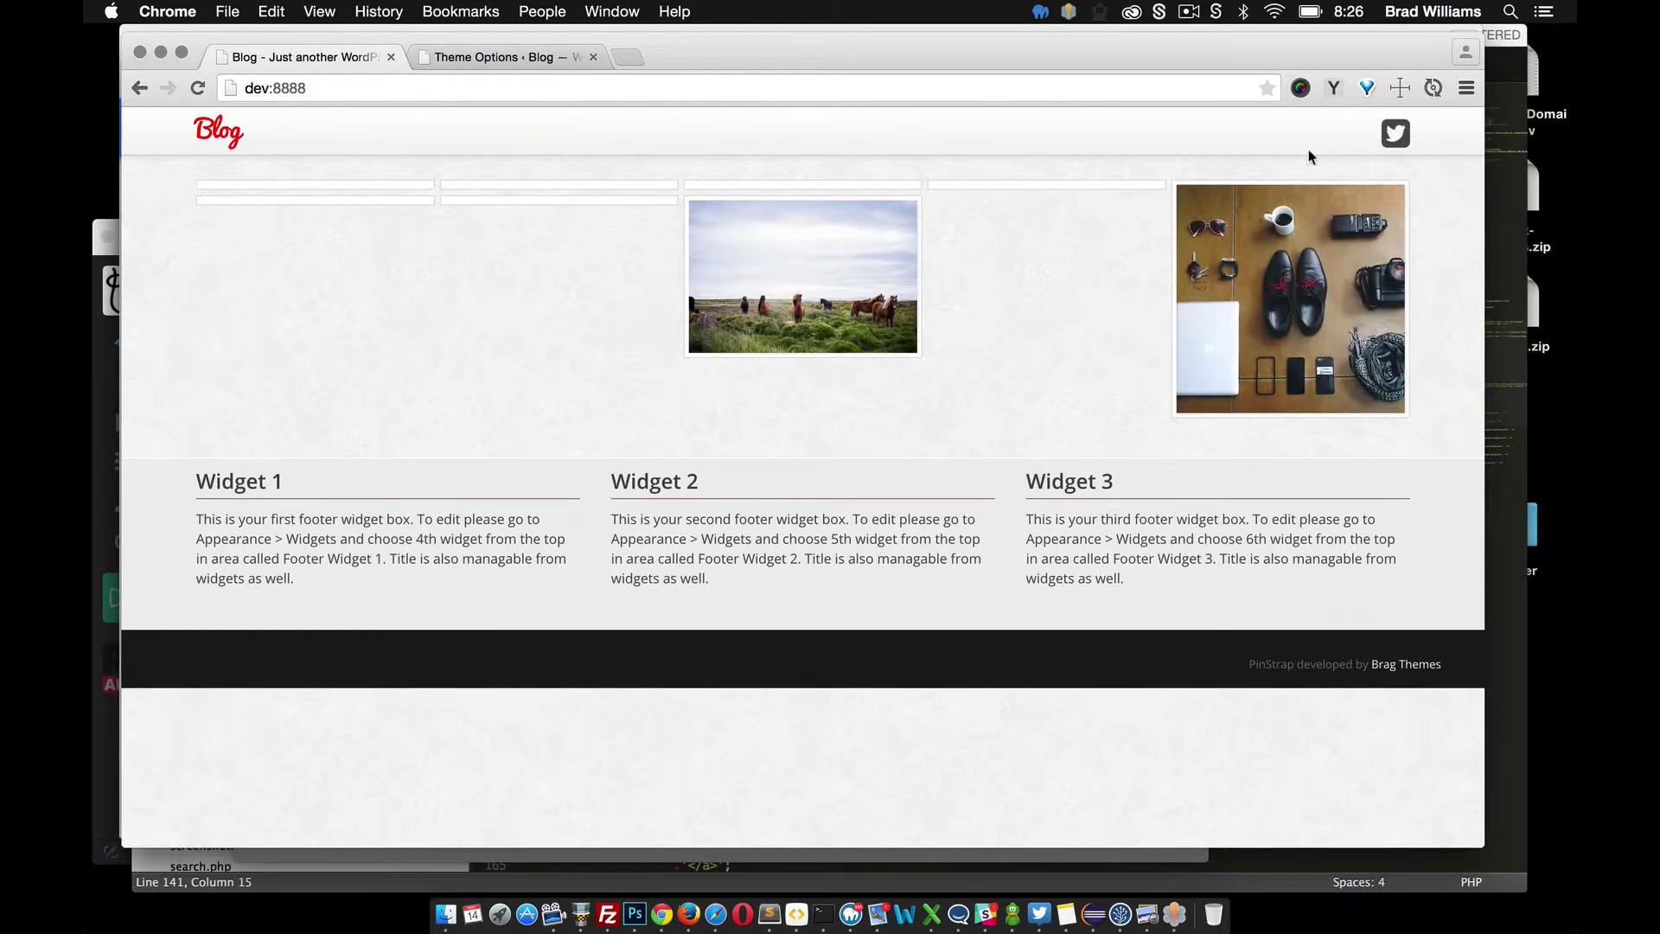
Re-enable 'Show search bar in top nav' and save the general theme options.
{"action": "left_click", "coordinate": [474, 55]}
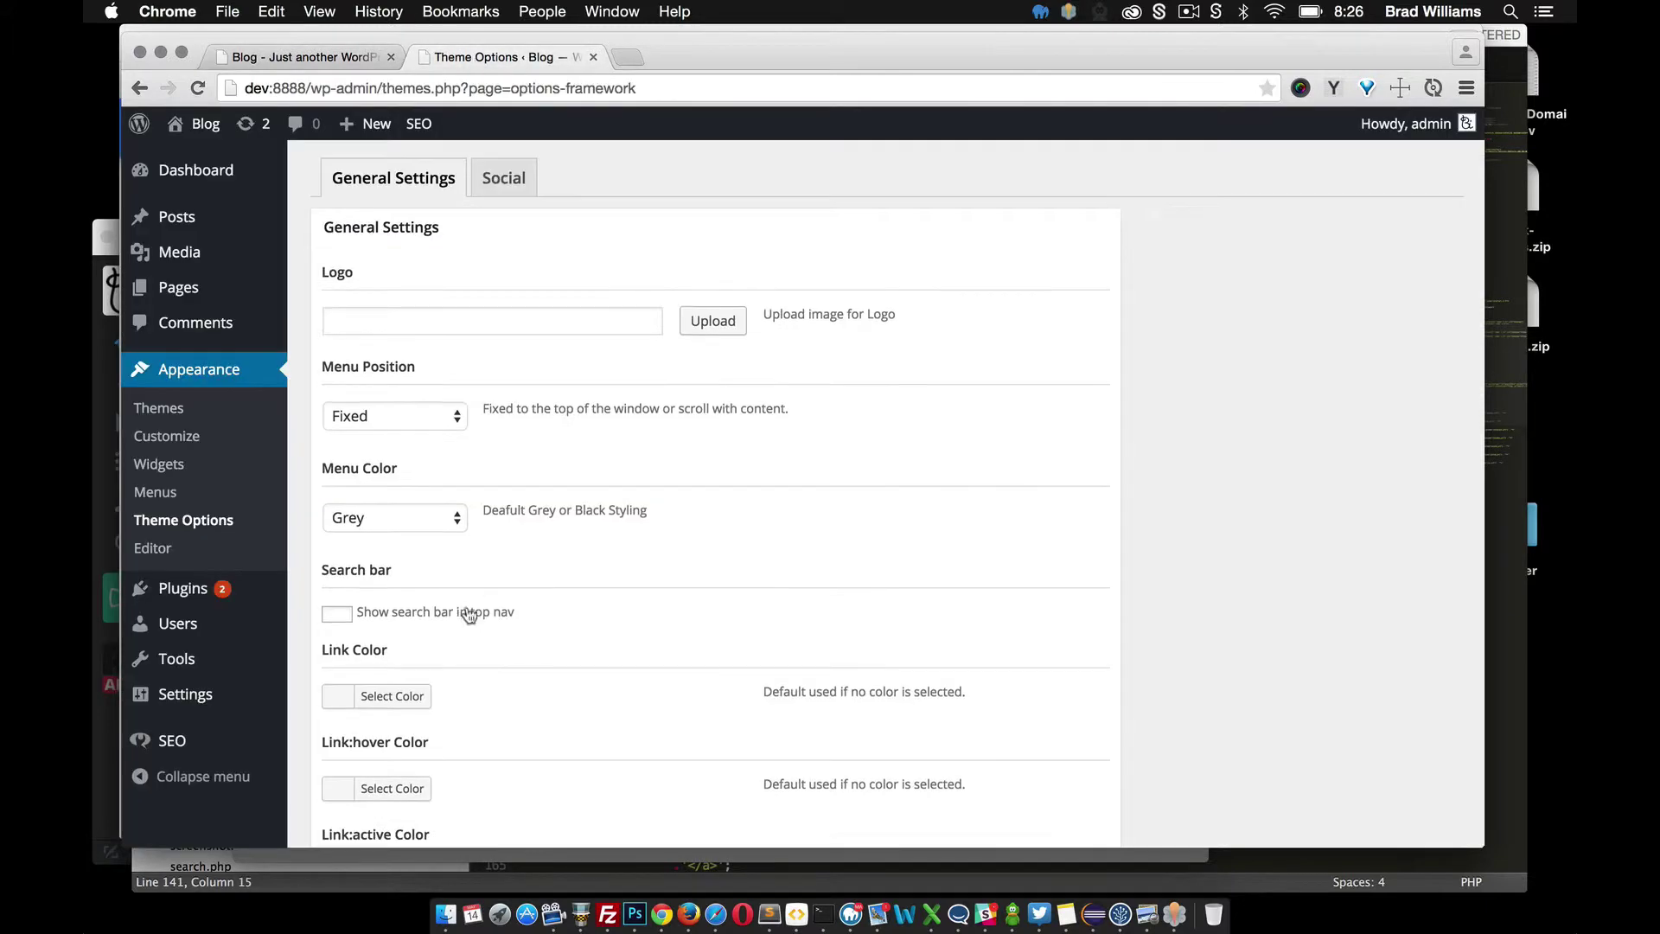
{"action": "left_click", "coordinate": [348, 616]}
{"action": "scroll", "coordinate": [605, 631], "scroll_direction": "down", "scroll_amount": 5}
{"action": "scroll", "coordinate": [779, 675], "scroll_direction": "down", "scroll_amount": 2}
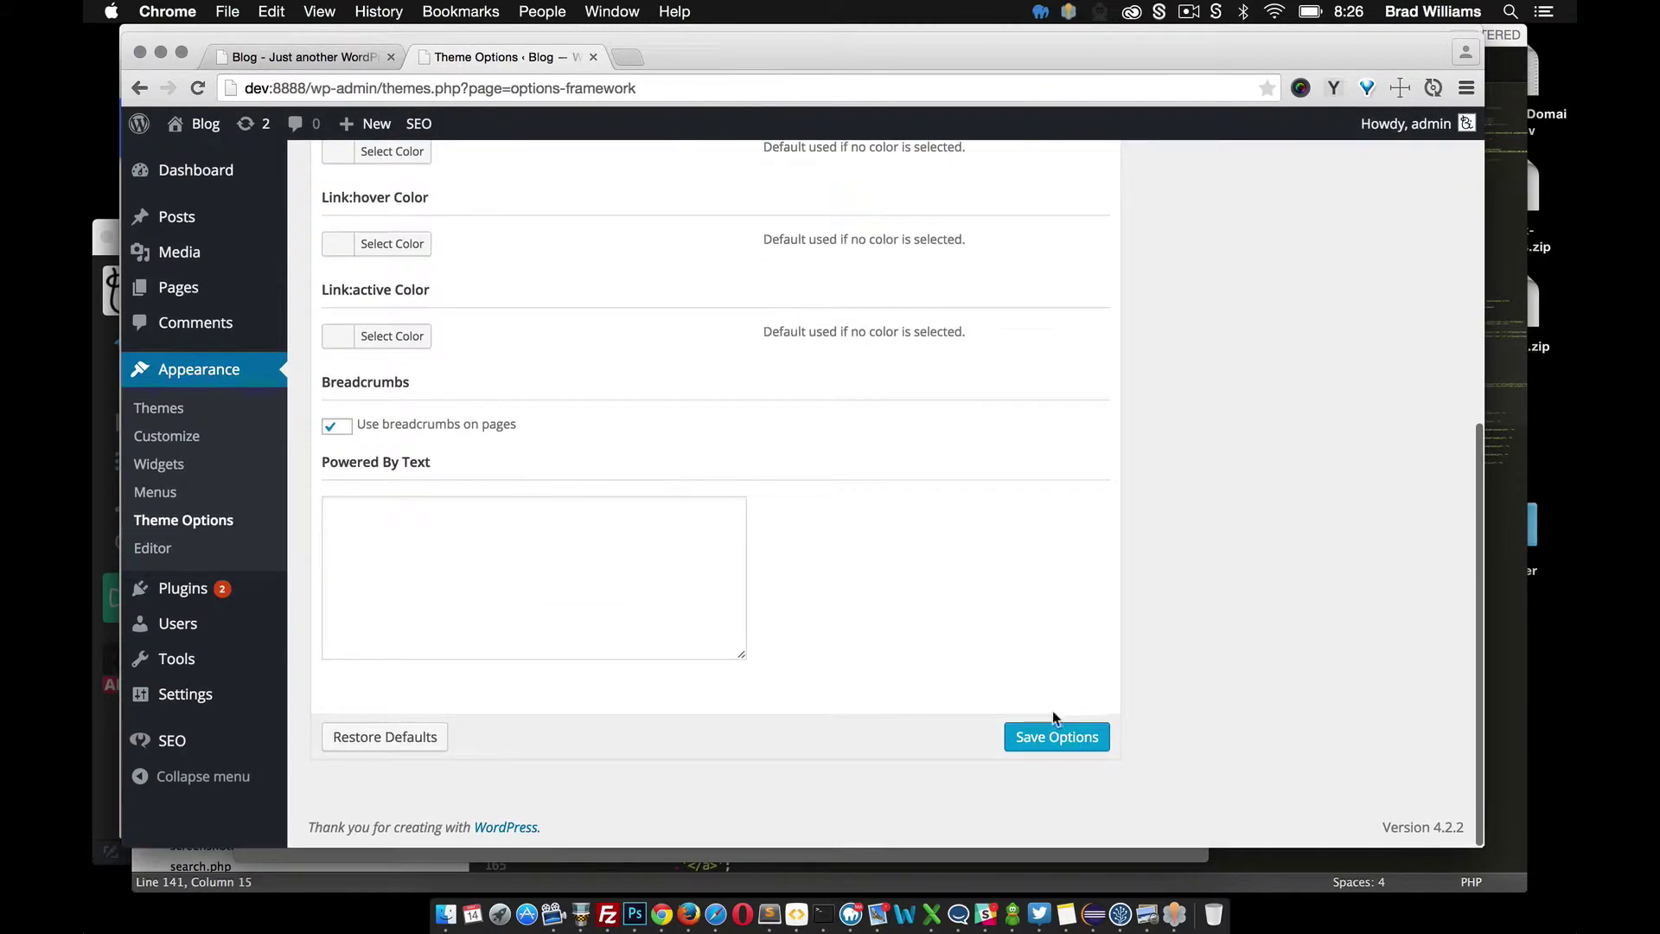
{"action": "left_click", "coordinate": [1057, 736]}
Turn off social icons on the Social tab, save, and reload the blog front page.
{"action": "left_click", "coordinate": [504, 191]}
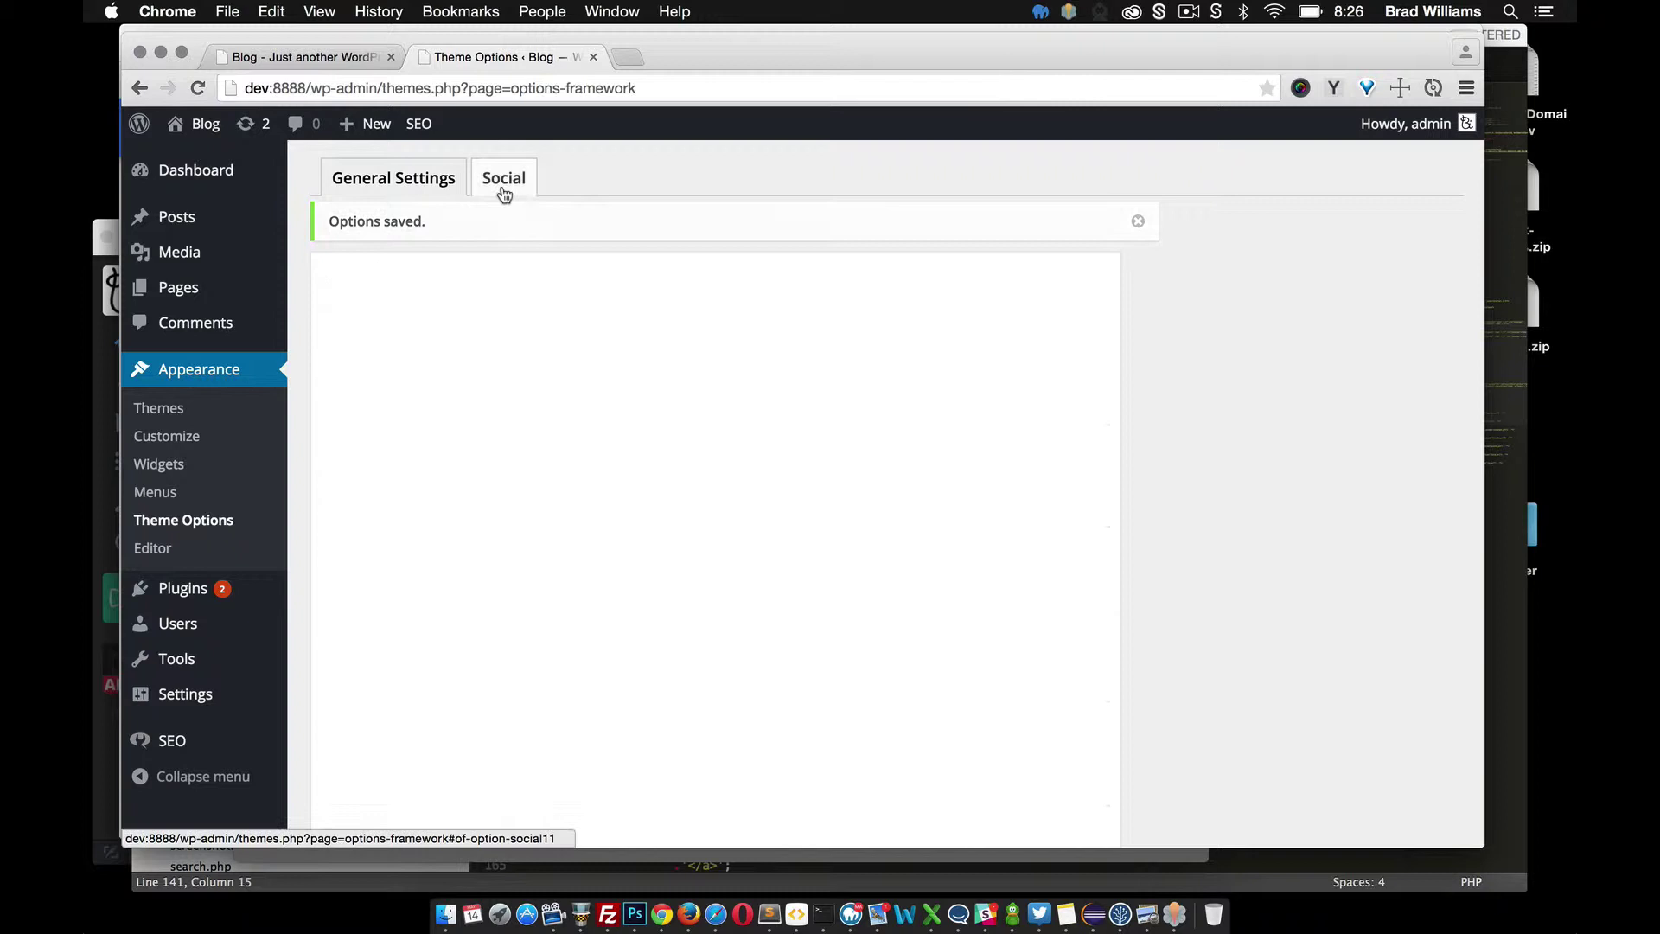
{"action": "left_click", "coordinate": [345, 318]}
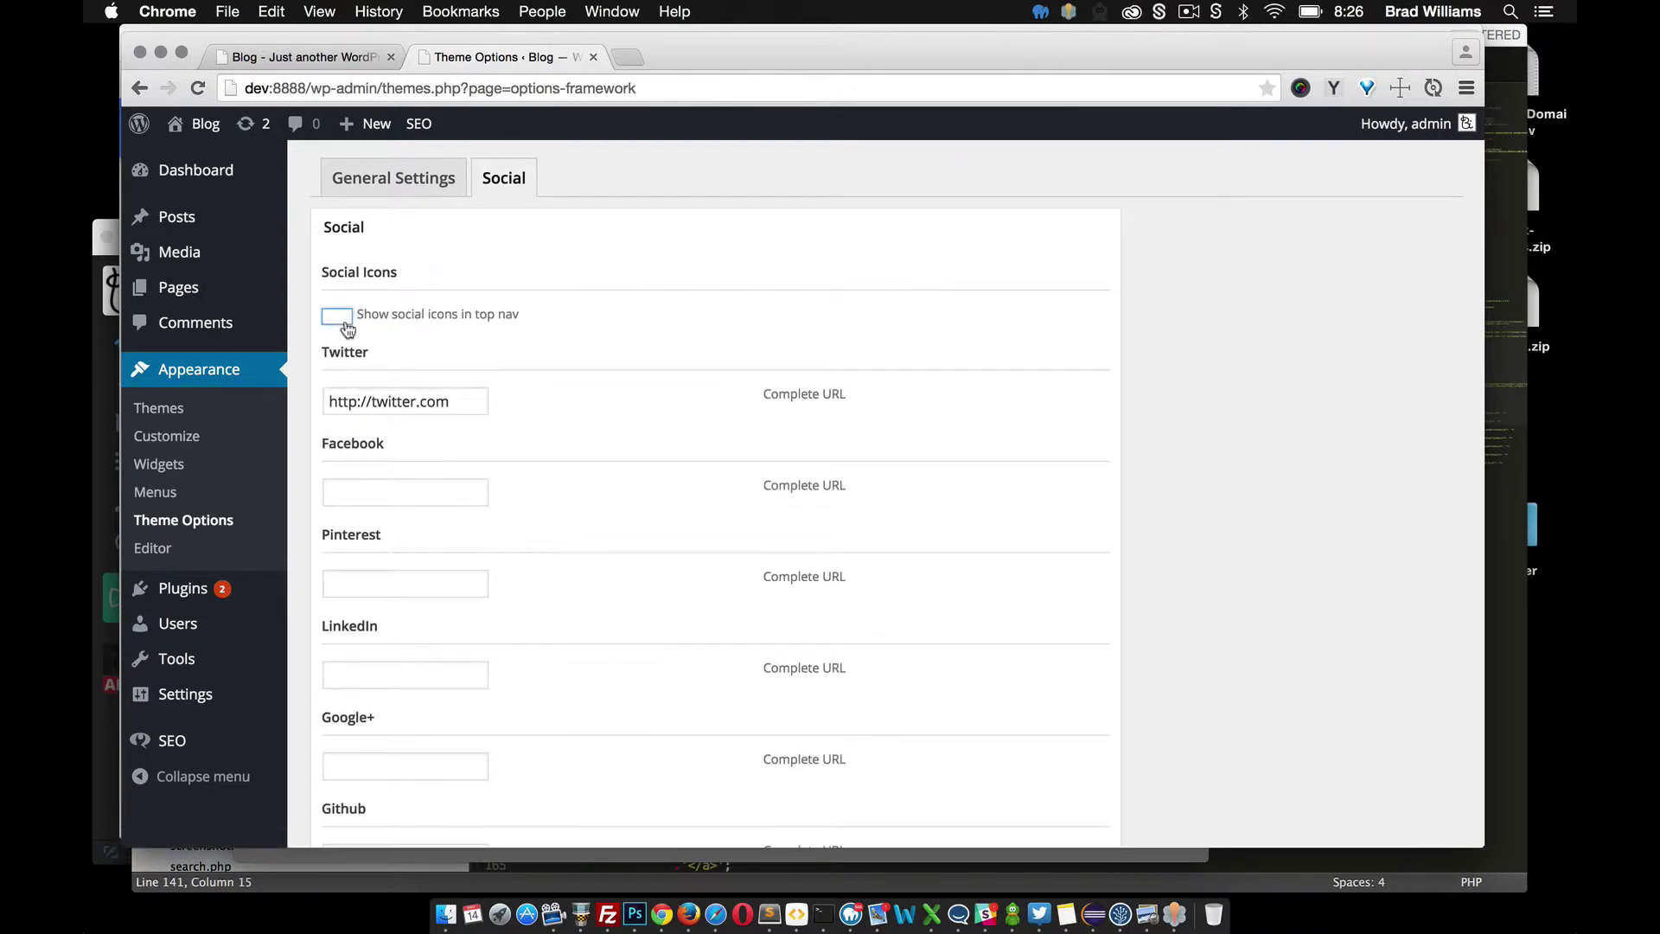
{"action": "scroll", "coordinate": [432, 467], "scroll_direction": "down", "scroll_amount": 5}
{"action": "left_click", "coordinate": [1076, 736]}
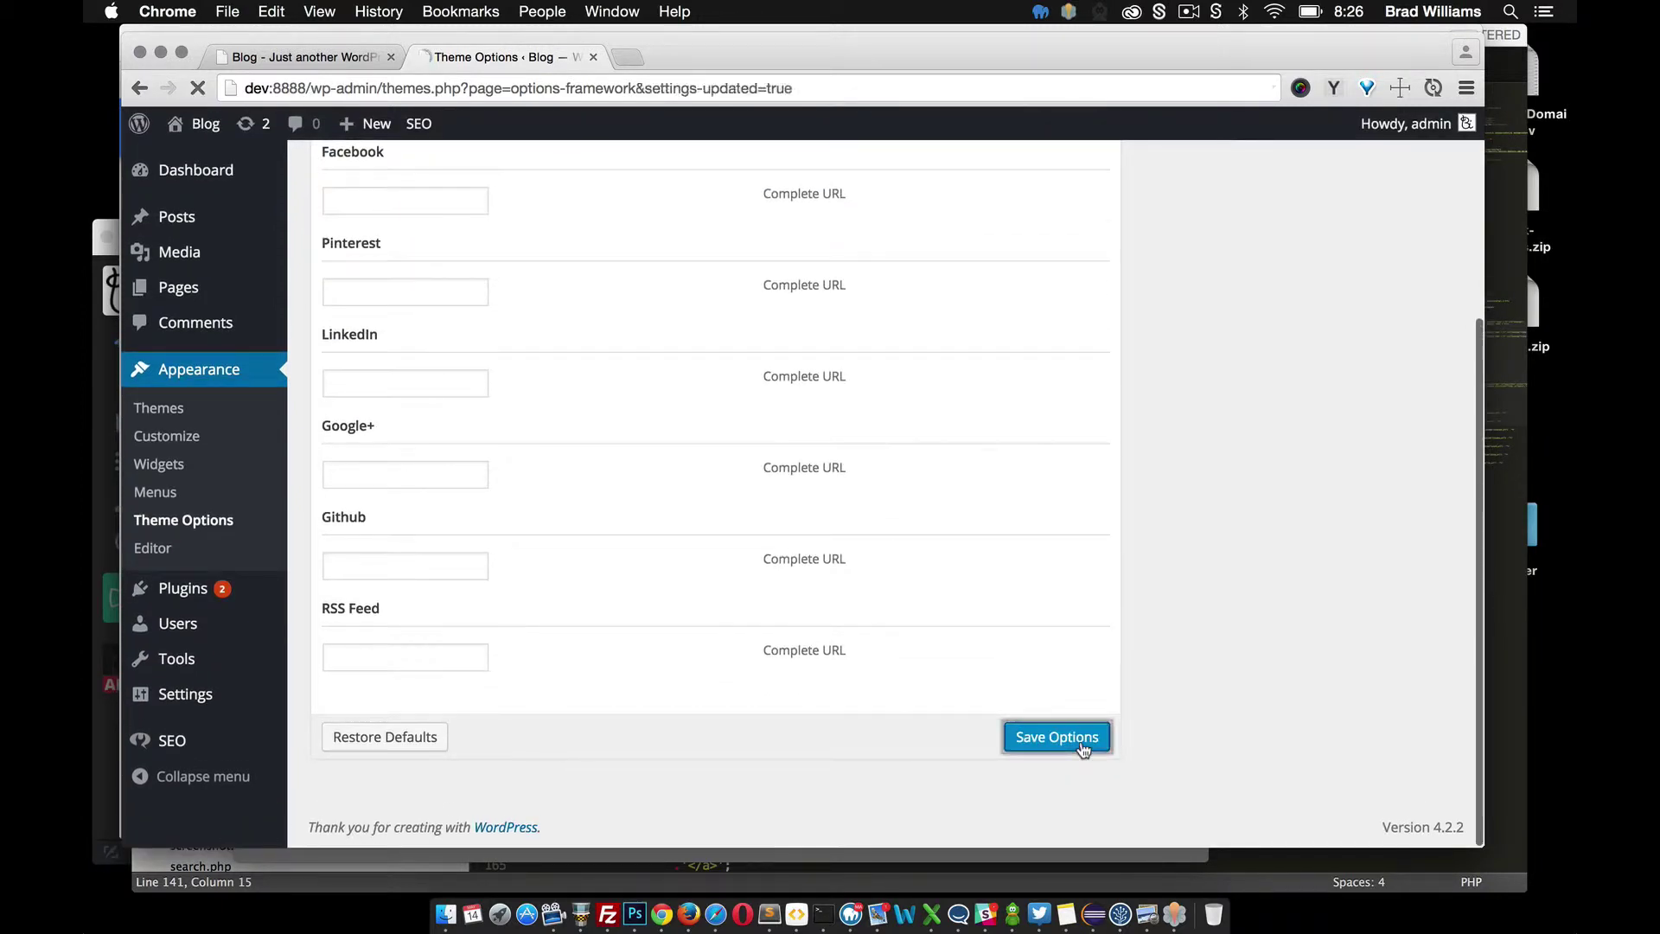
{"action": "left_click", "coordinate": [305, 56]}
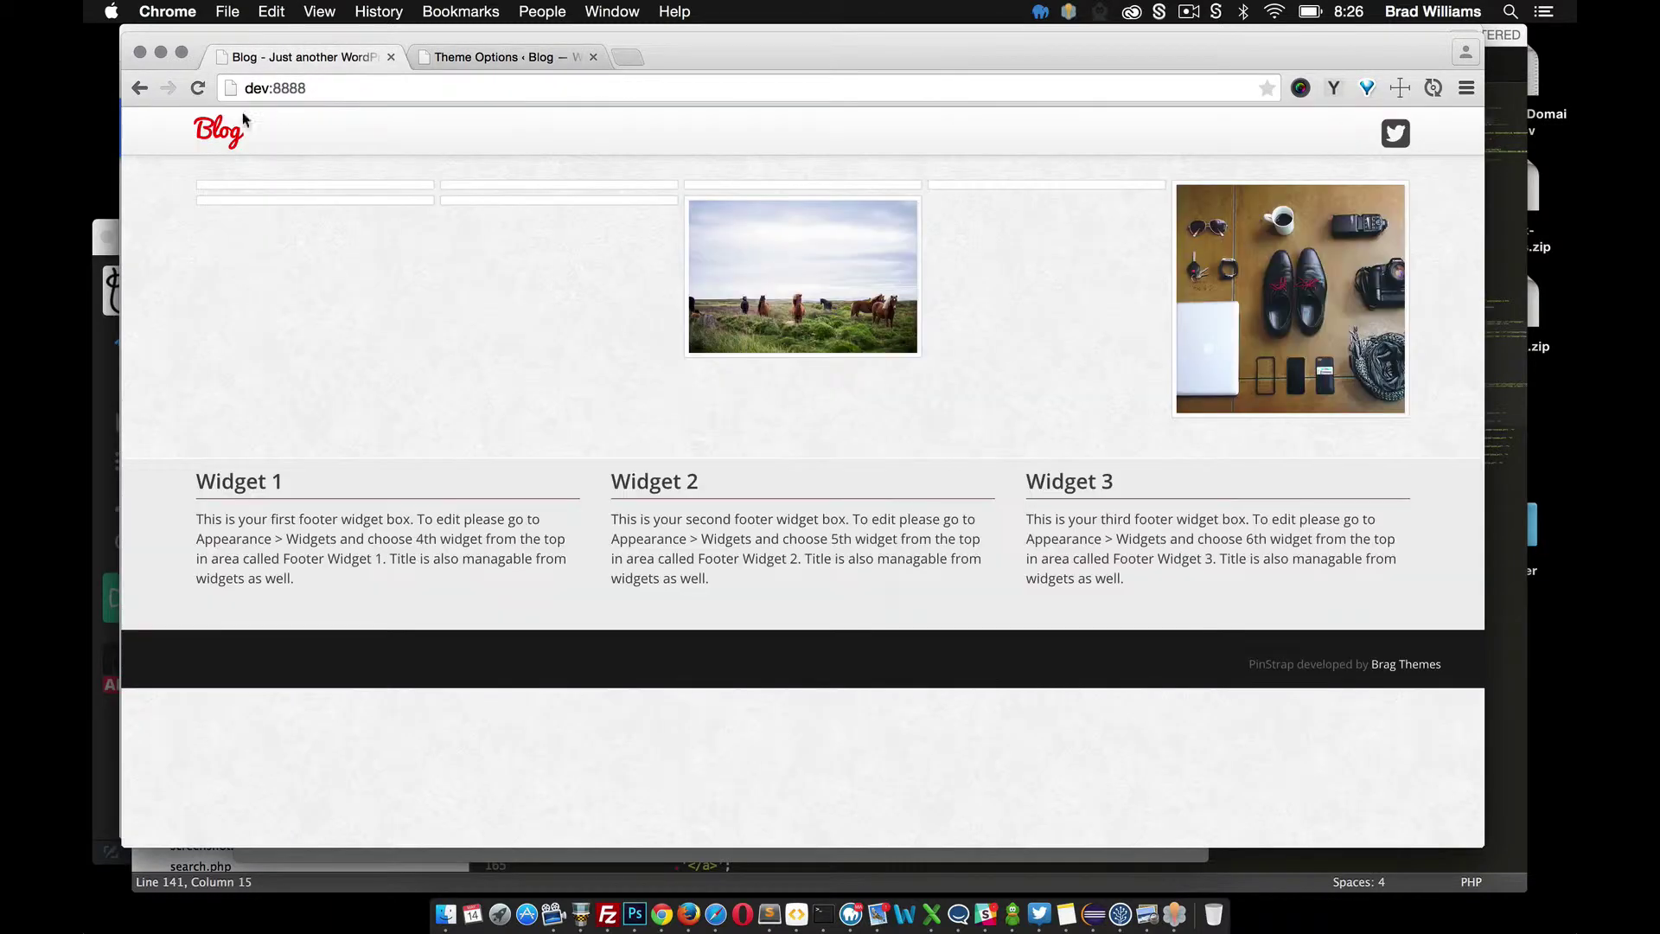
{"action": "left_click", "coordinate": [197, 89]}
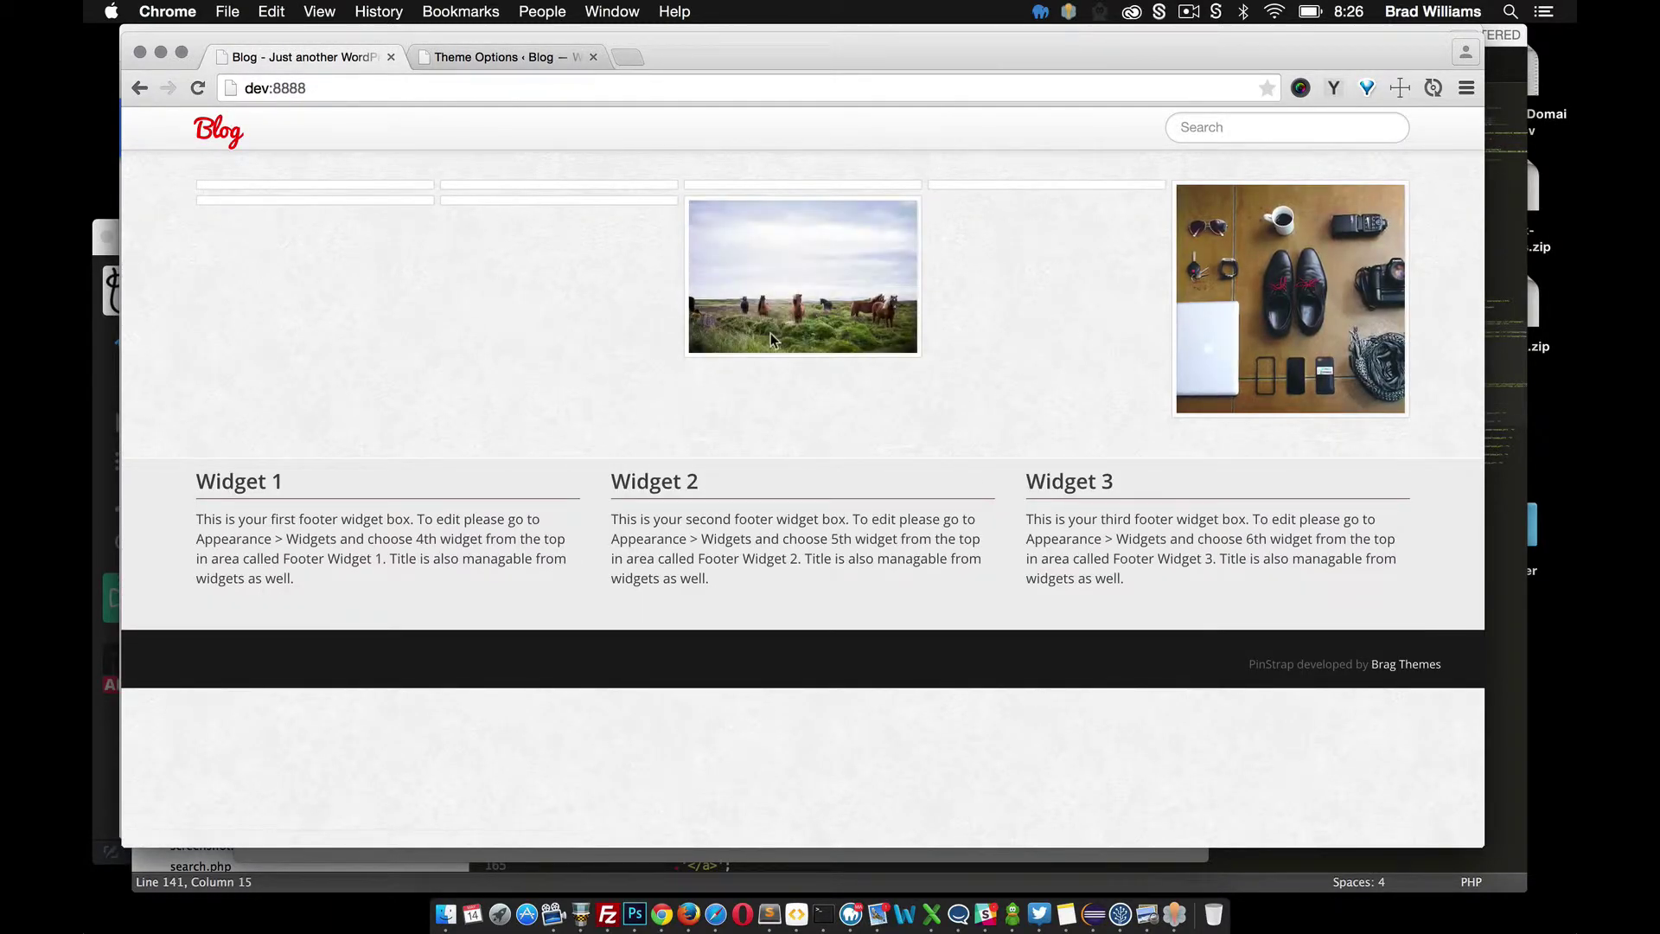
Go to All Posts and start editing the Title 4 post.
{"action": "left_click", "coordinate": [461, 61]}
{"action": "mouse_move", "coordinate": [176, 216]}
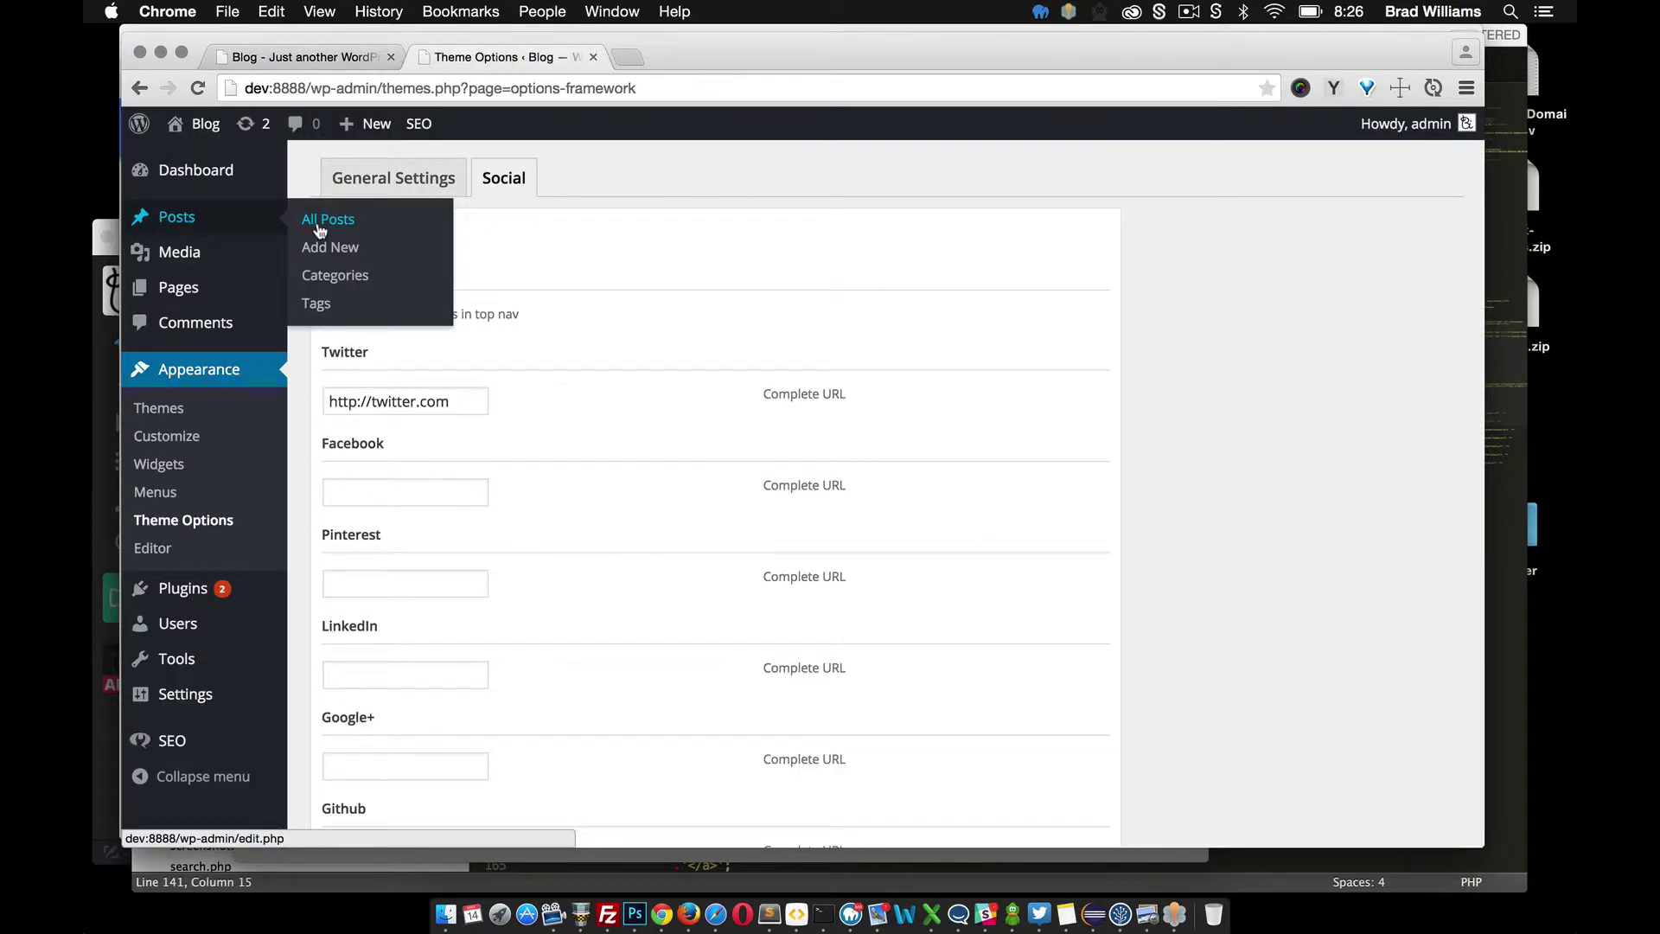
{"action": "left_click", "coordinate": [318, 224]}
{"action": "left_click", "coordinate": [327, 59]}
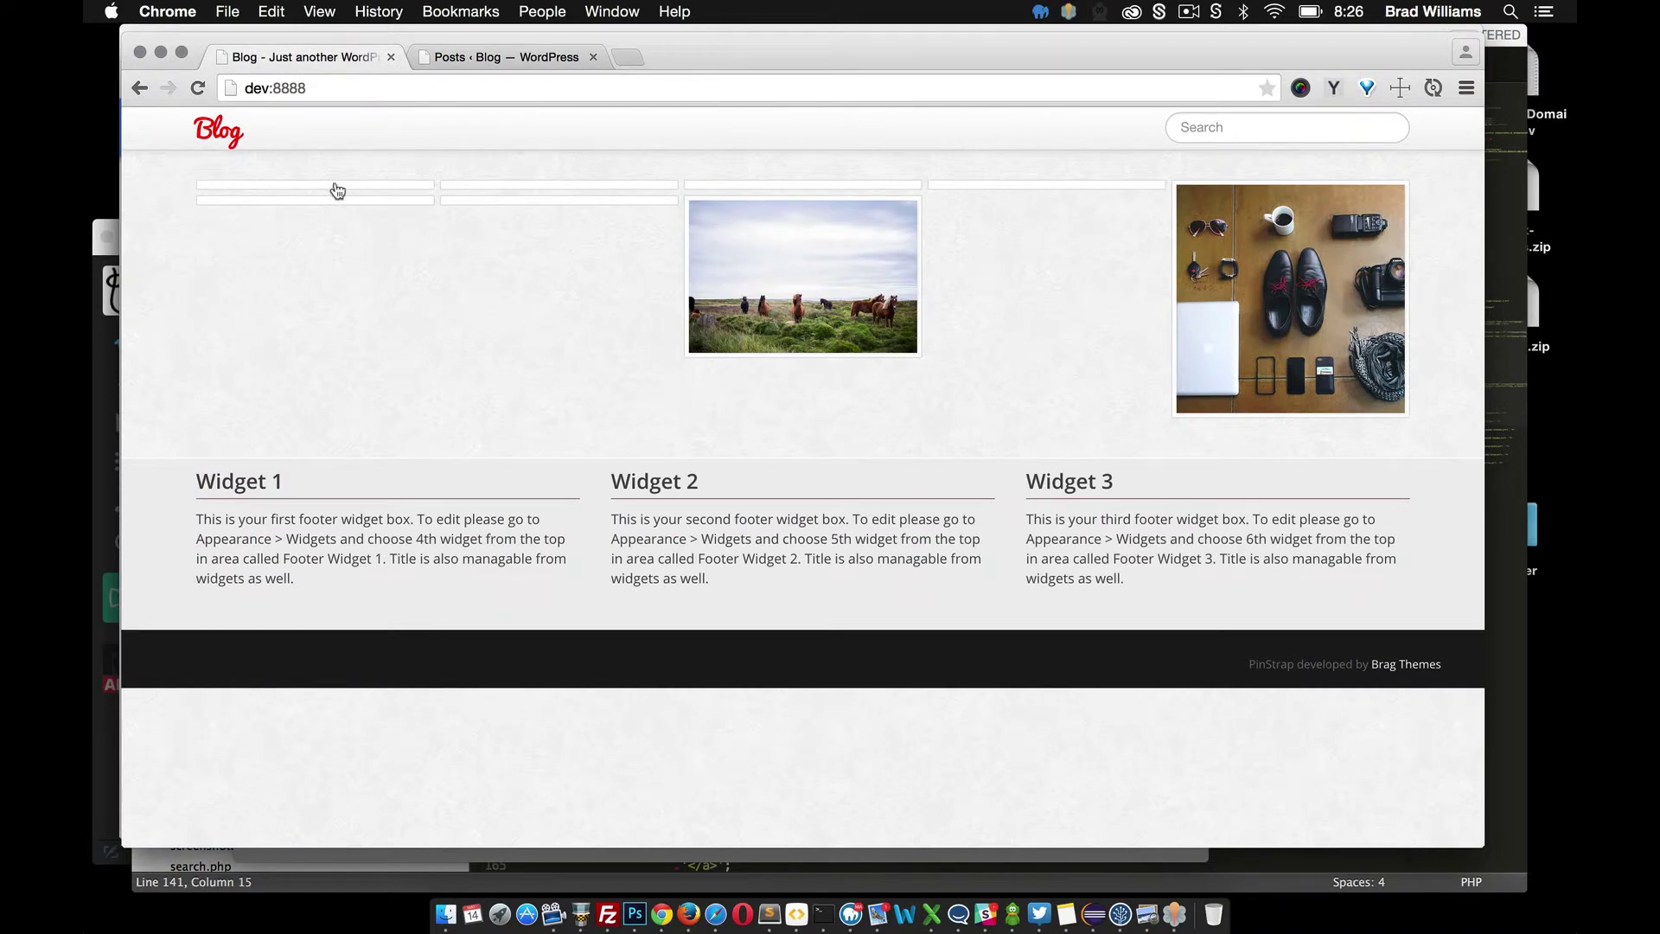
{"action": "left_click", "coordinate": [507, 59]}
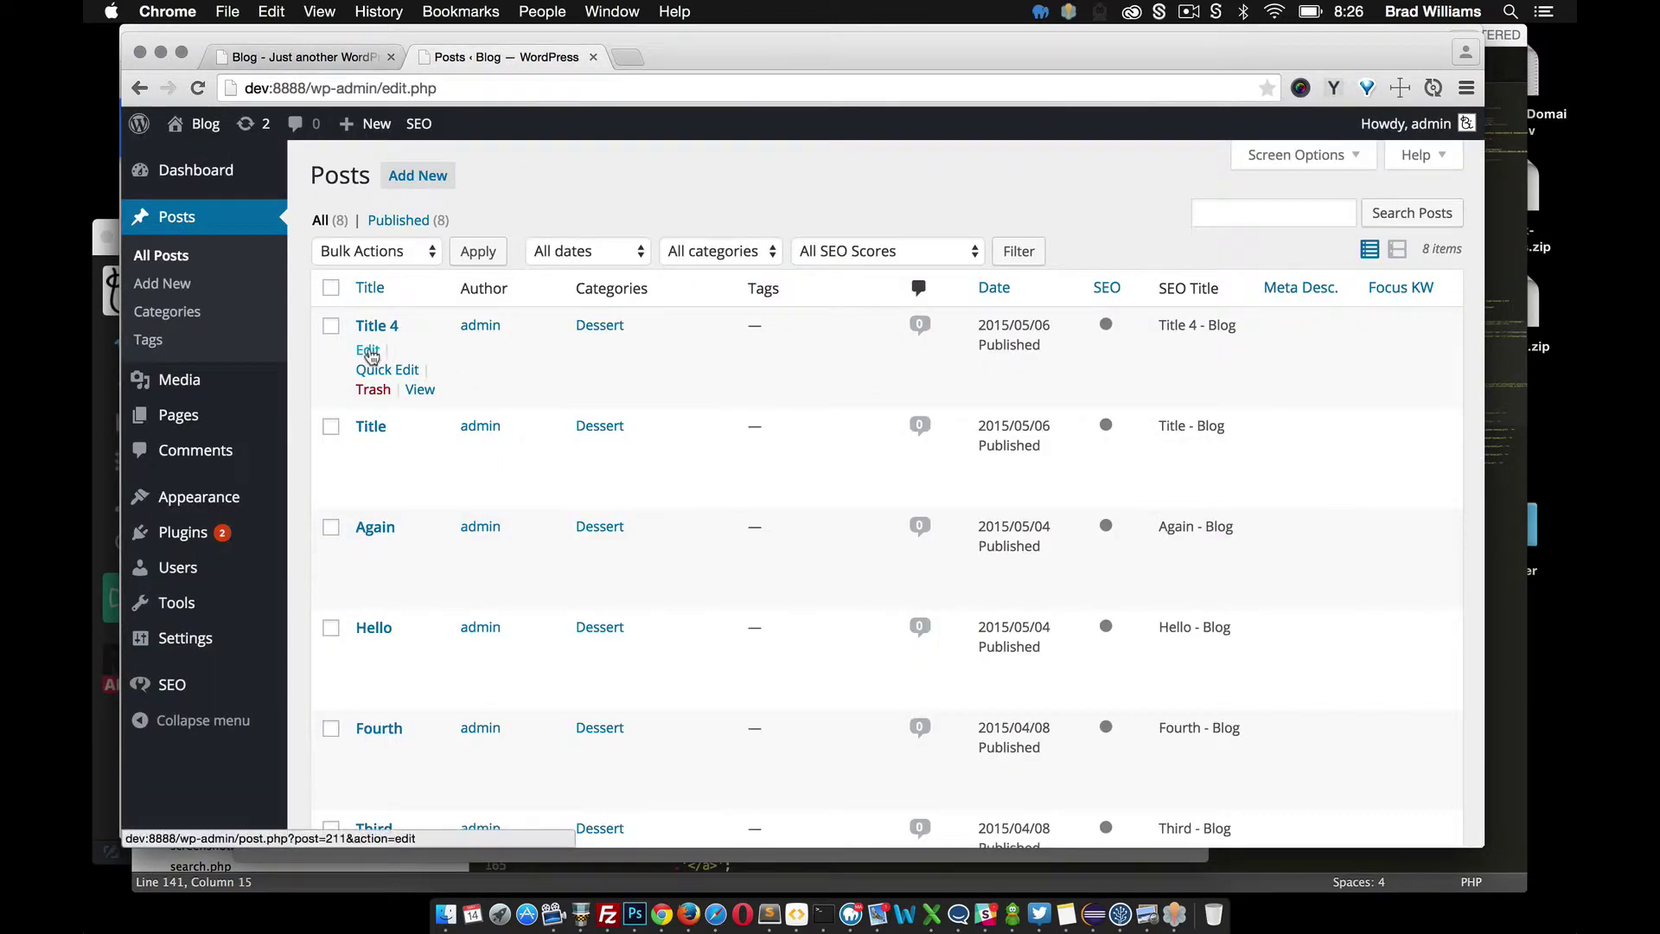
{"action": "left_click", "coordinate": [369, 351]}
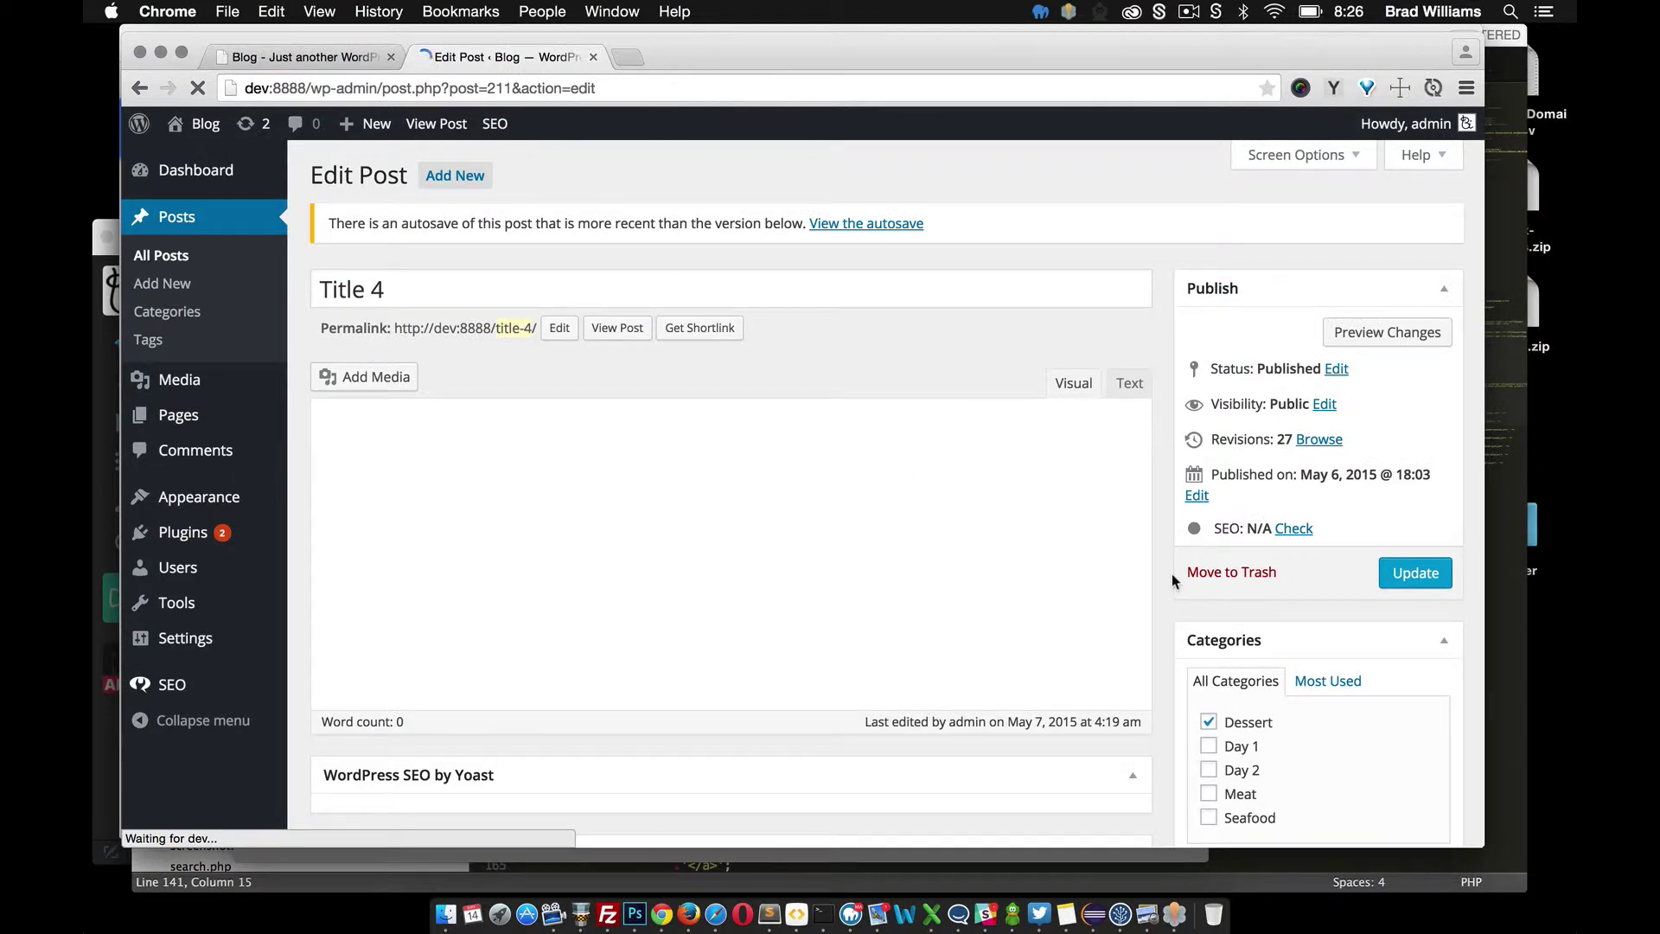
{"action": "scroll", "coordinate": [1171, 574], "scroll_direction": "down", "scroll_amount": 5}
{"action": "scroll", "coordinate": [1159, 605], "scroll_direction": "down", "scroll_amount": 2}
Set the rocky sea photo 2.jpg as Title 4's featured image and update the post.
{"action": "left_click", "coordinate": [1250, 604]}
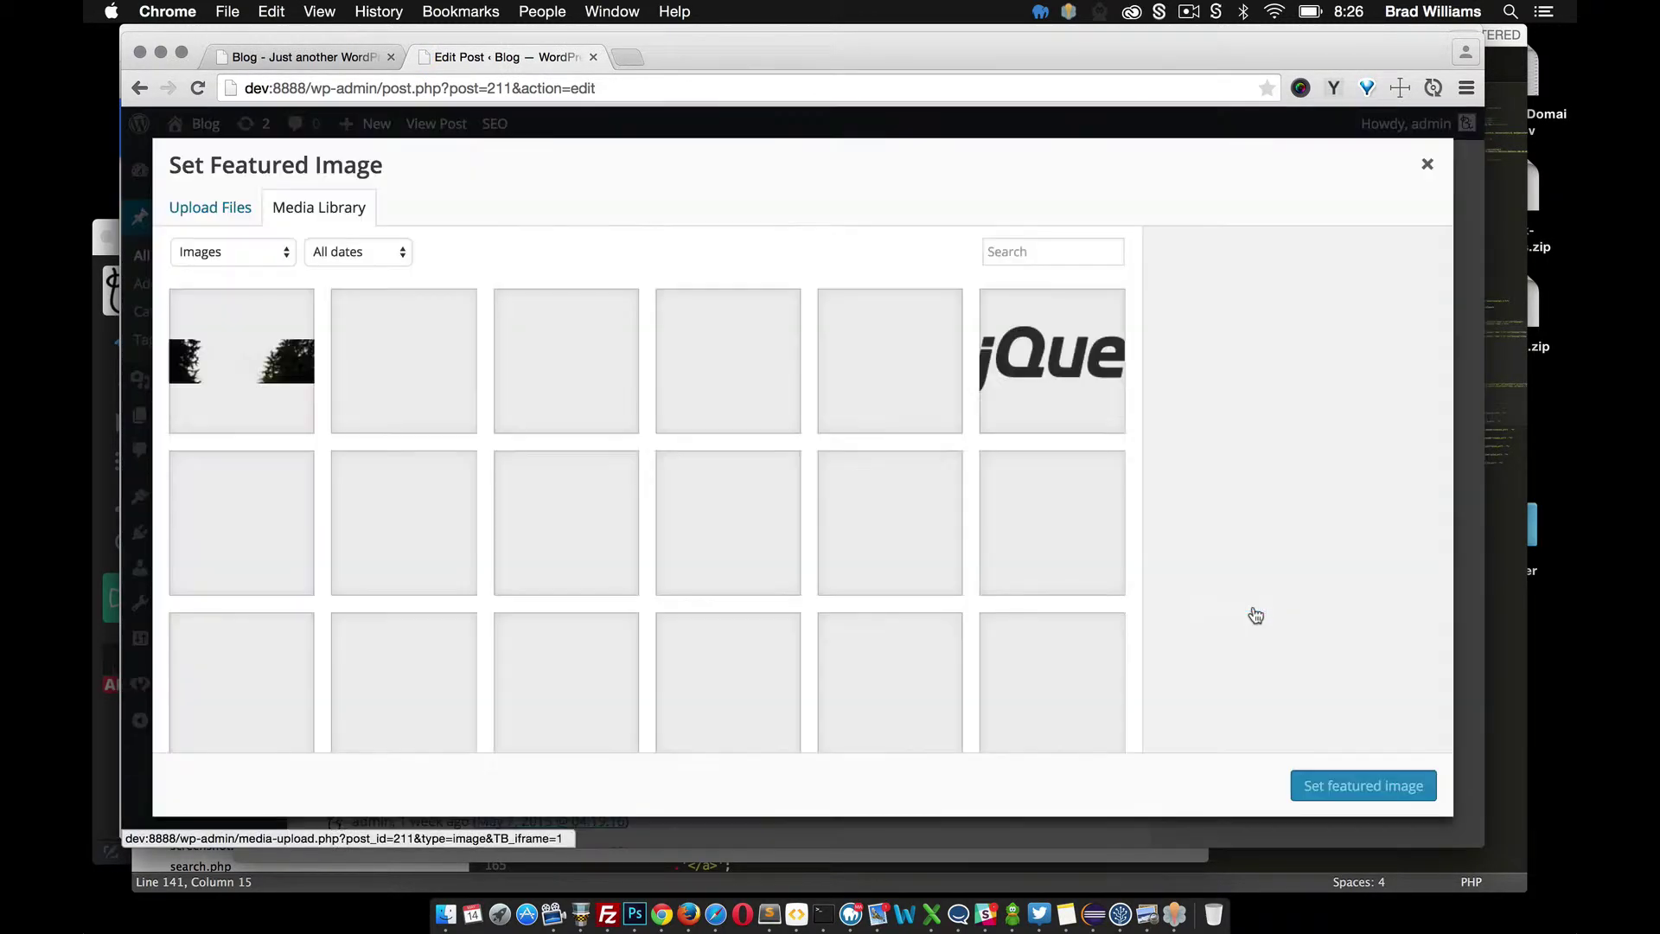
{"action": "scroll", "coordinate": [651, 501], "scroll_direction": "down", "scroll_amount": 2}
{"action": "scroll", "coordinate": [657, 493], "scroll_direction": "down", "scroll_amount": 2}
{"action": "scroll", "coordinate": [684, 474], "scroll_direction": "down", "scroll_amount": 2}
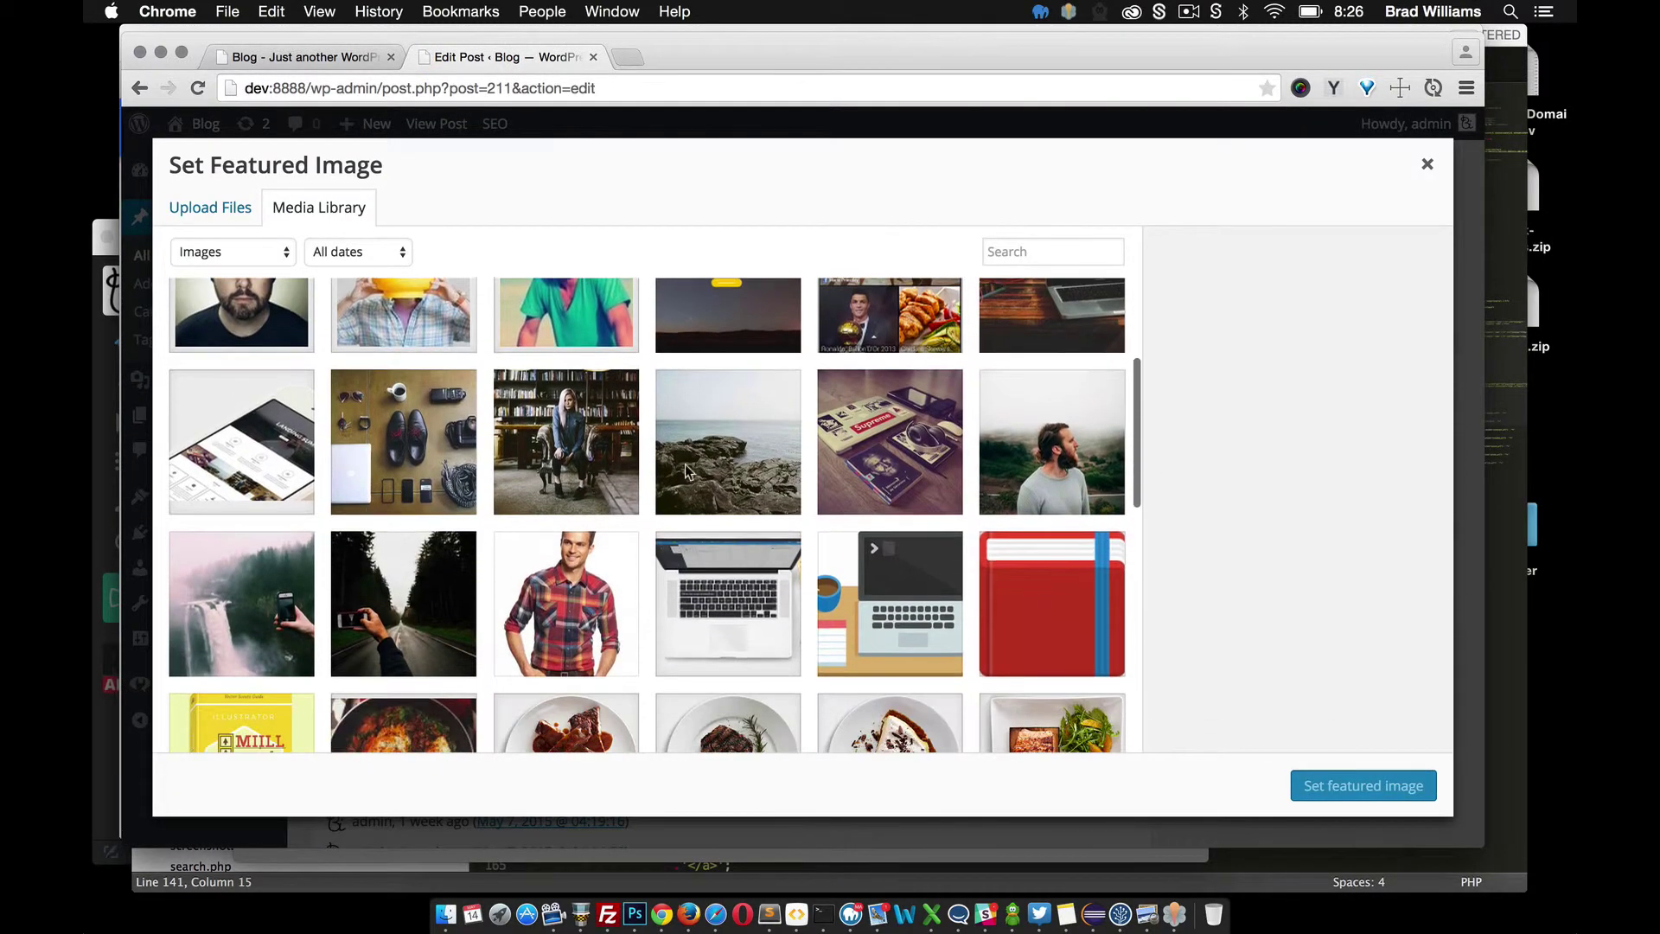
{"action": "left_click", "coordinate": [715, 442]}
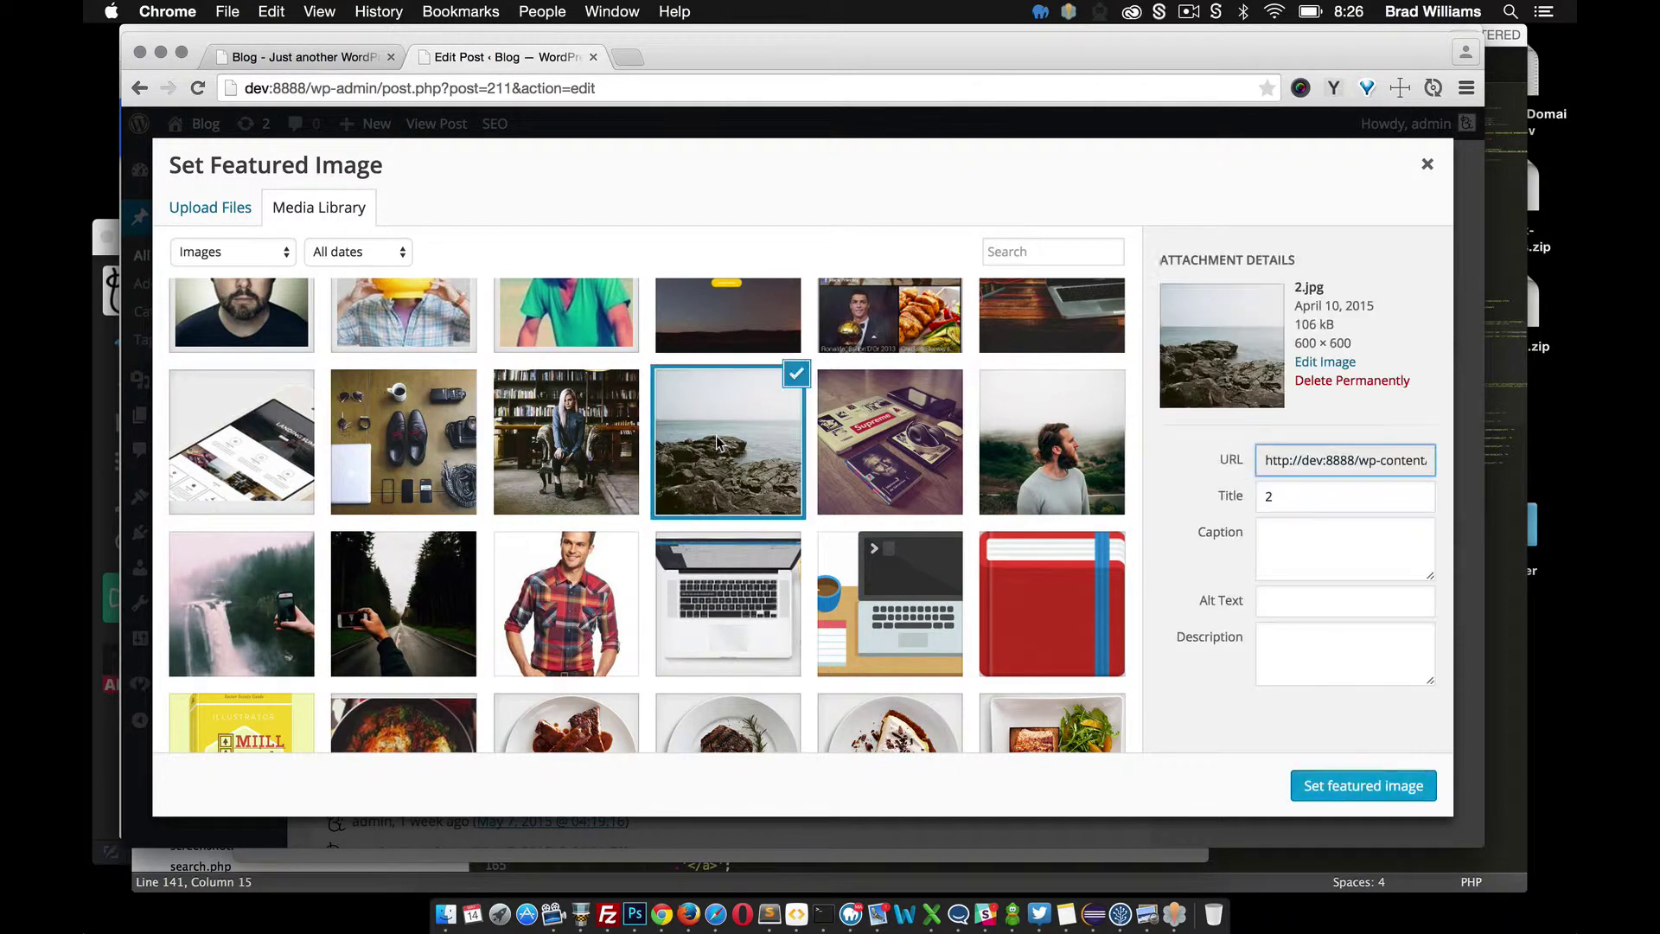
{"action": "left_click", "coordinate": [1350, 800]}
{"action": "scroll", "coordinate": [1229, 687], "scroll_direction": "up", "scroll_amount": 10}
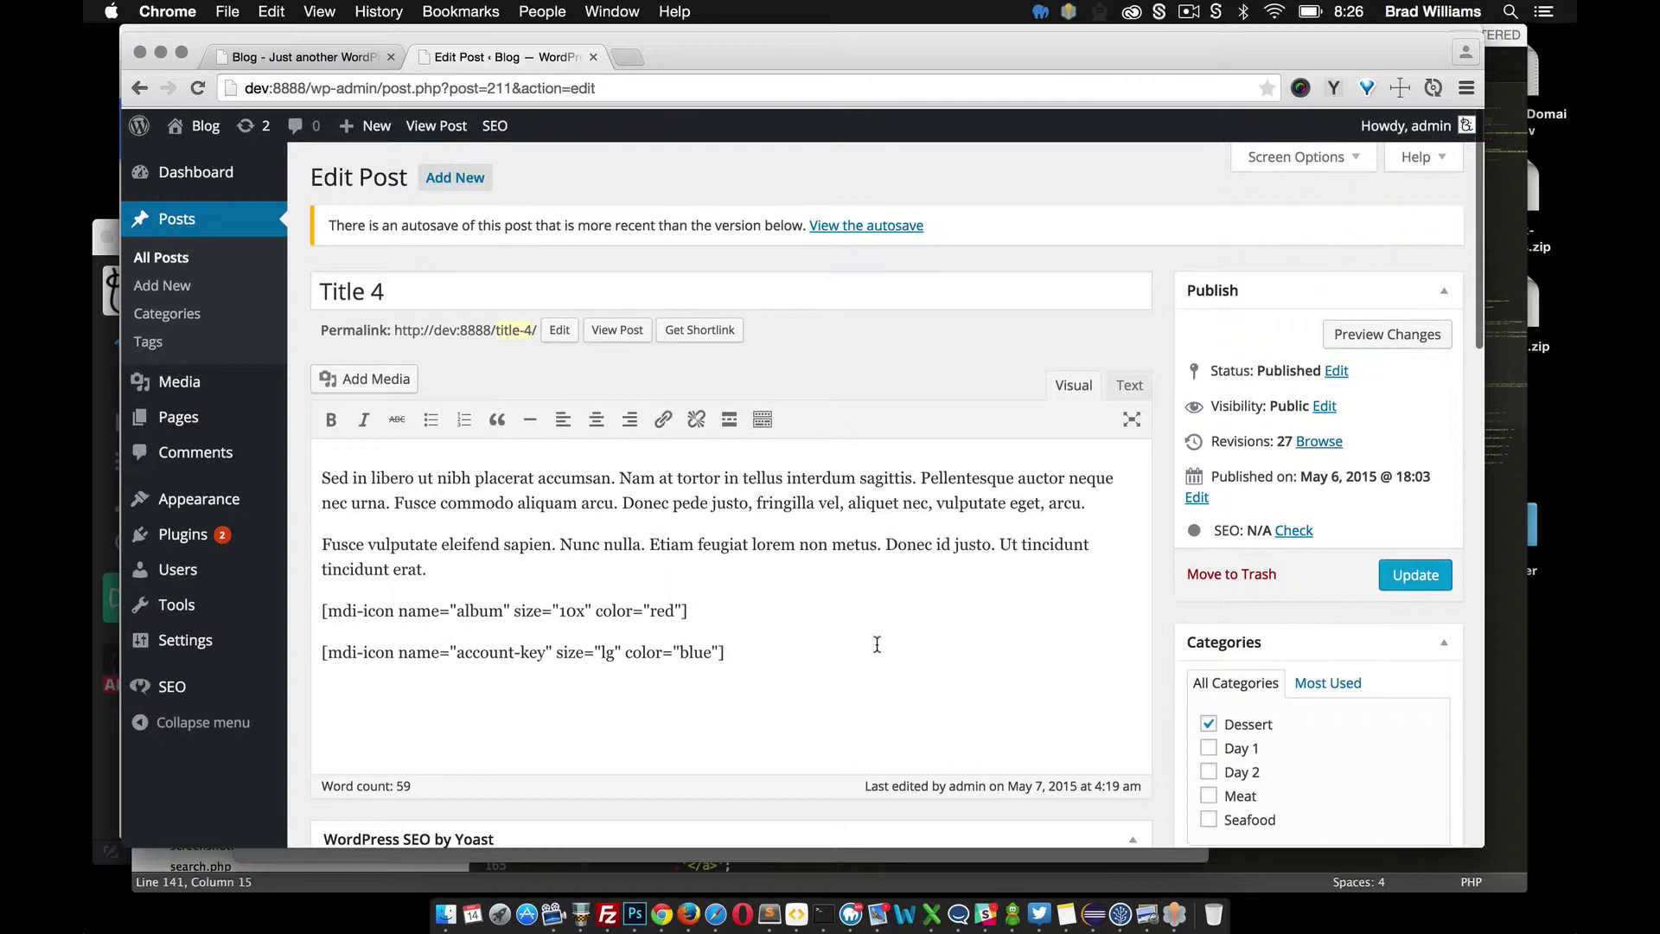
{"action": "left_click", "coordinate": [1415, 572]}
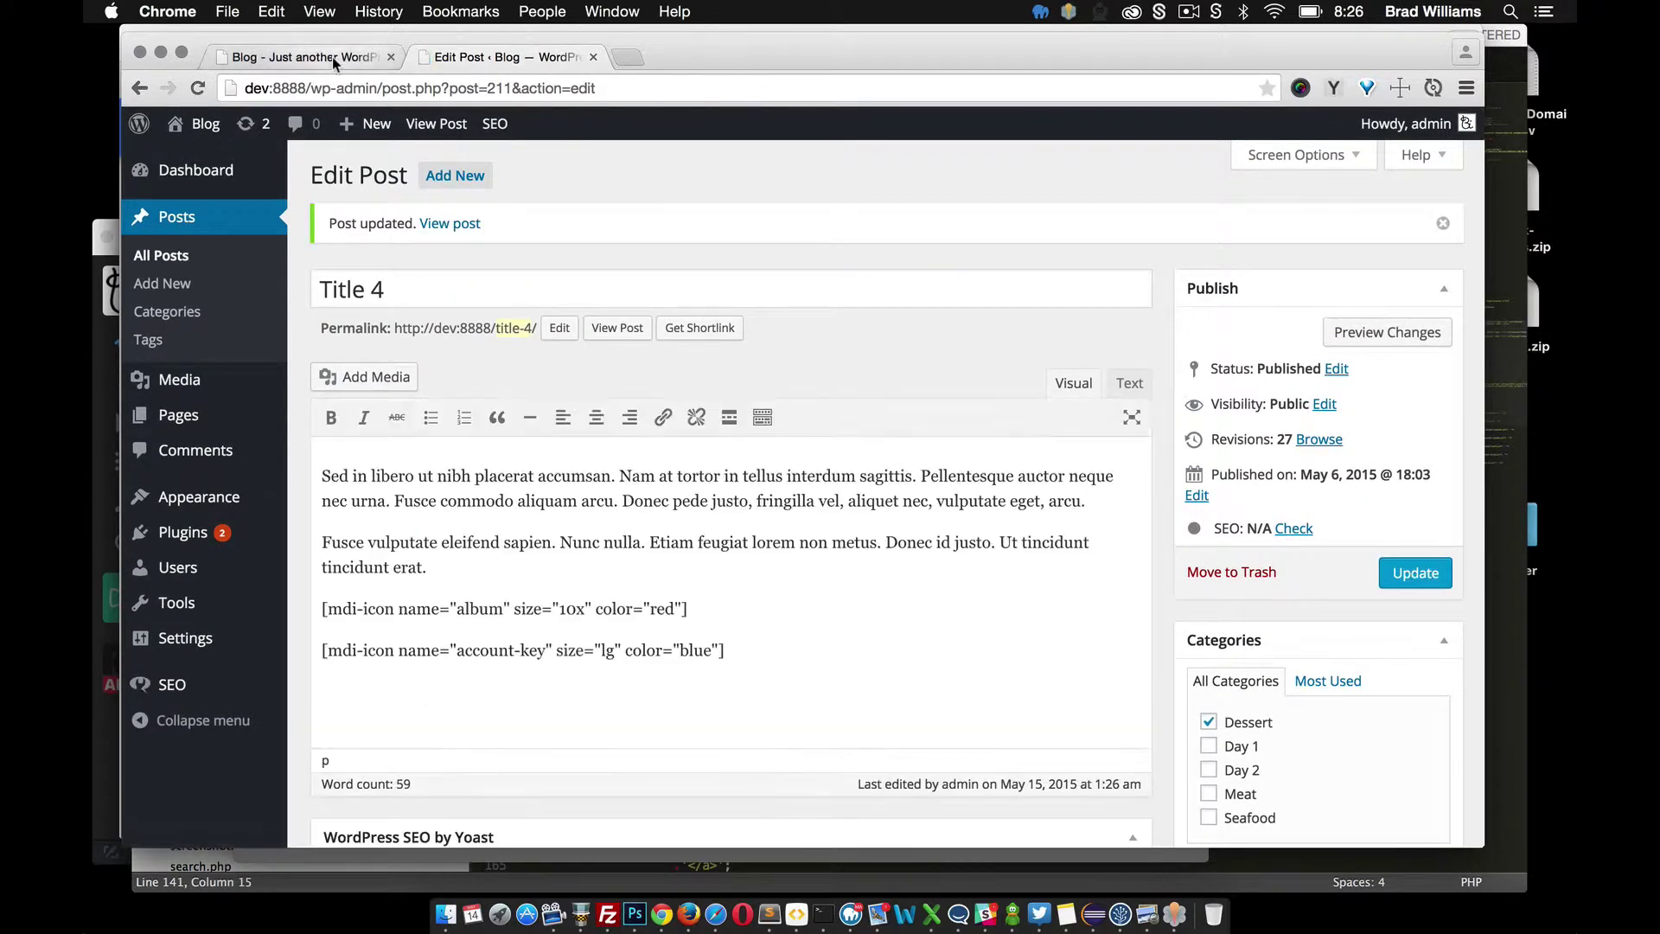
Reload the blog, enlarge and close the Title 4 rocky sea image, then open its post page.
{"action": "left_click", "coordinate": [332, 56]}
{"action": "left_click", "coordinate": [209, 82]}
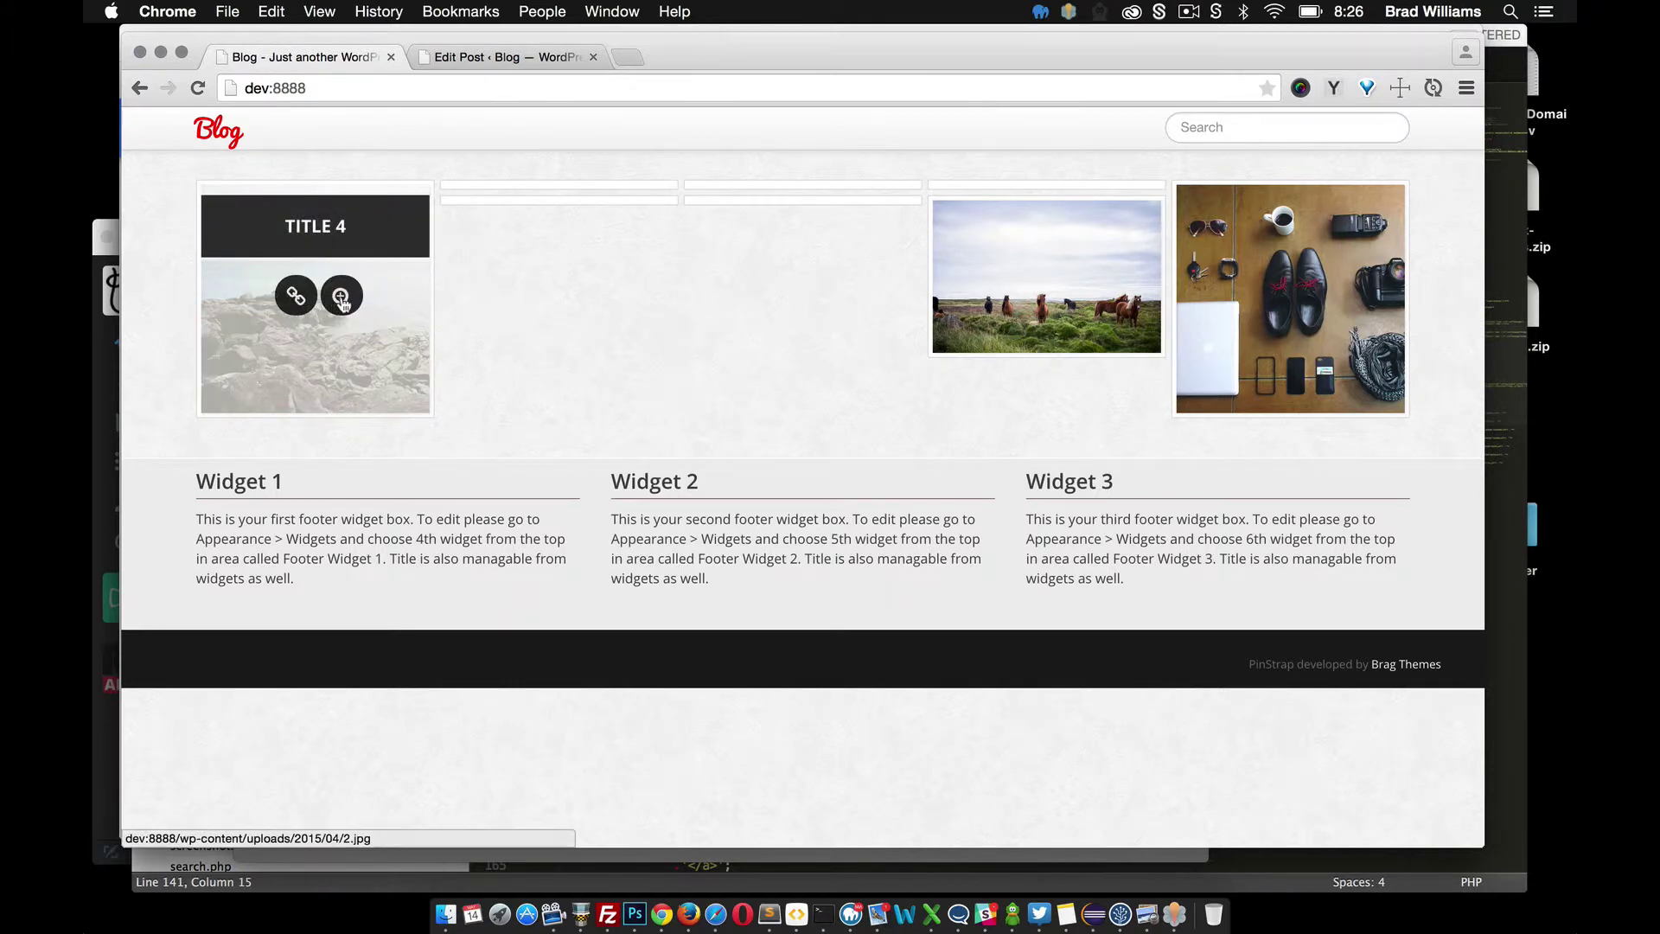
{"action": "left_click", "coordinate": [342, 300]}
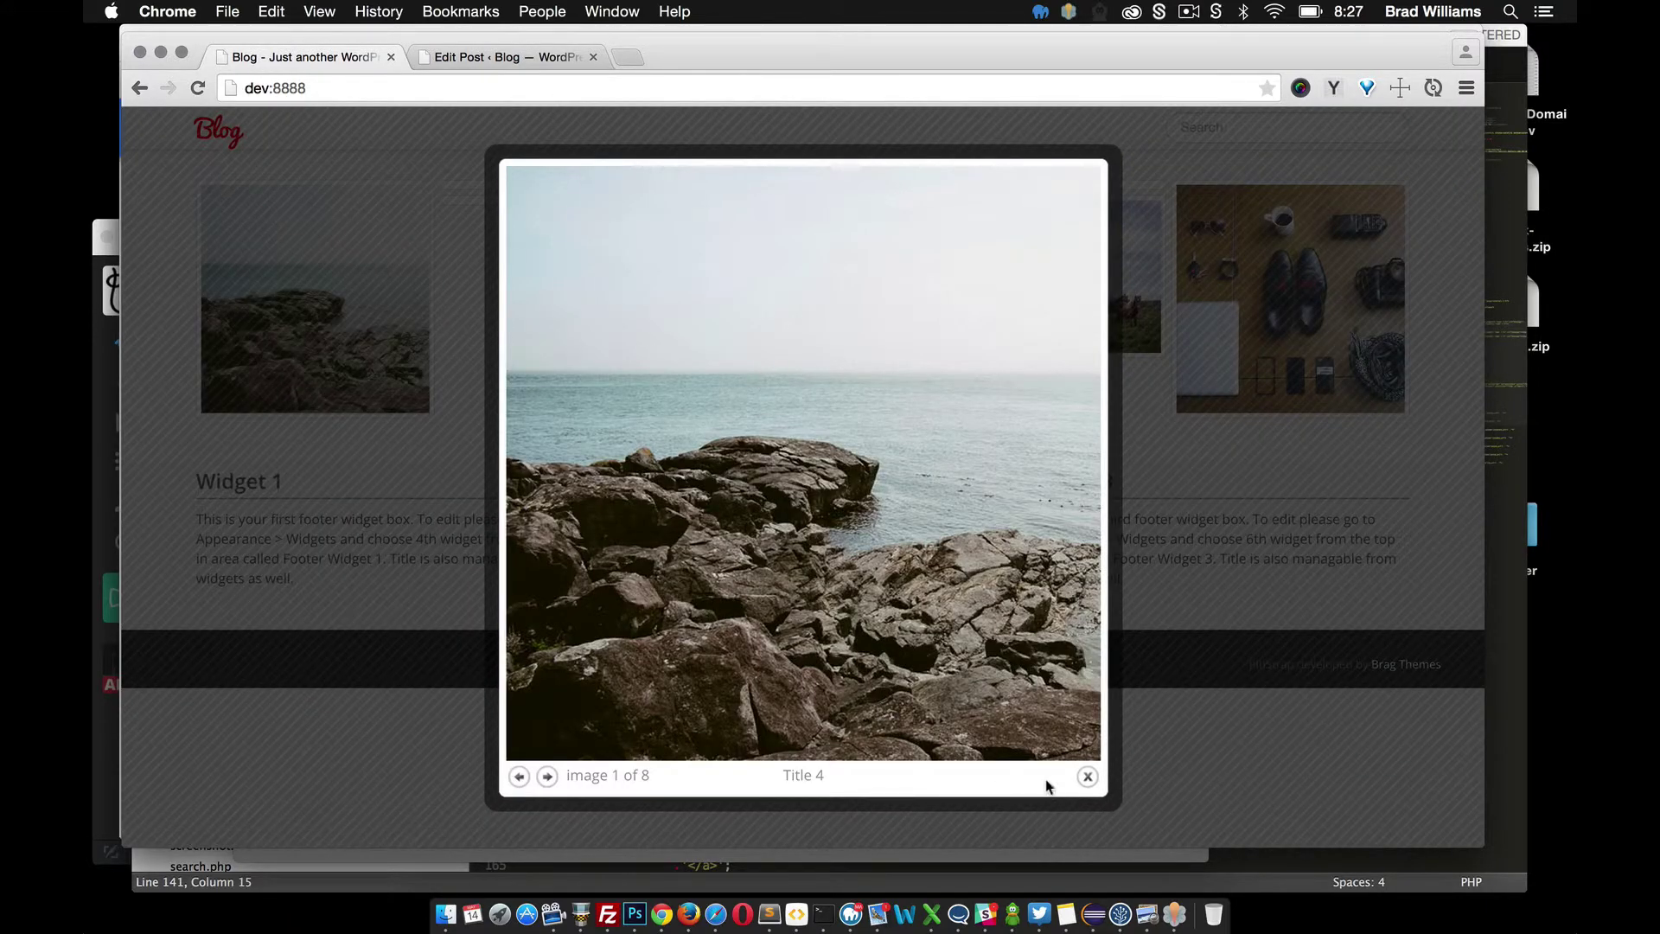
{"action": "left_click", "coordinate": [1084, 777]}
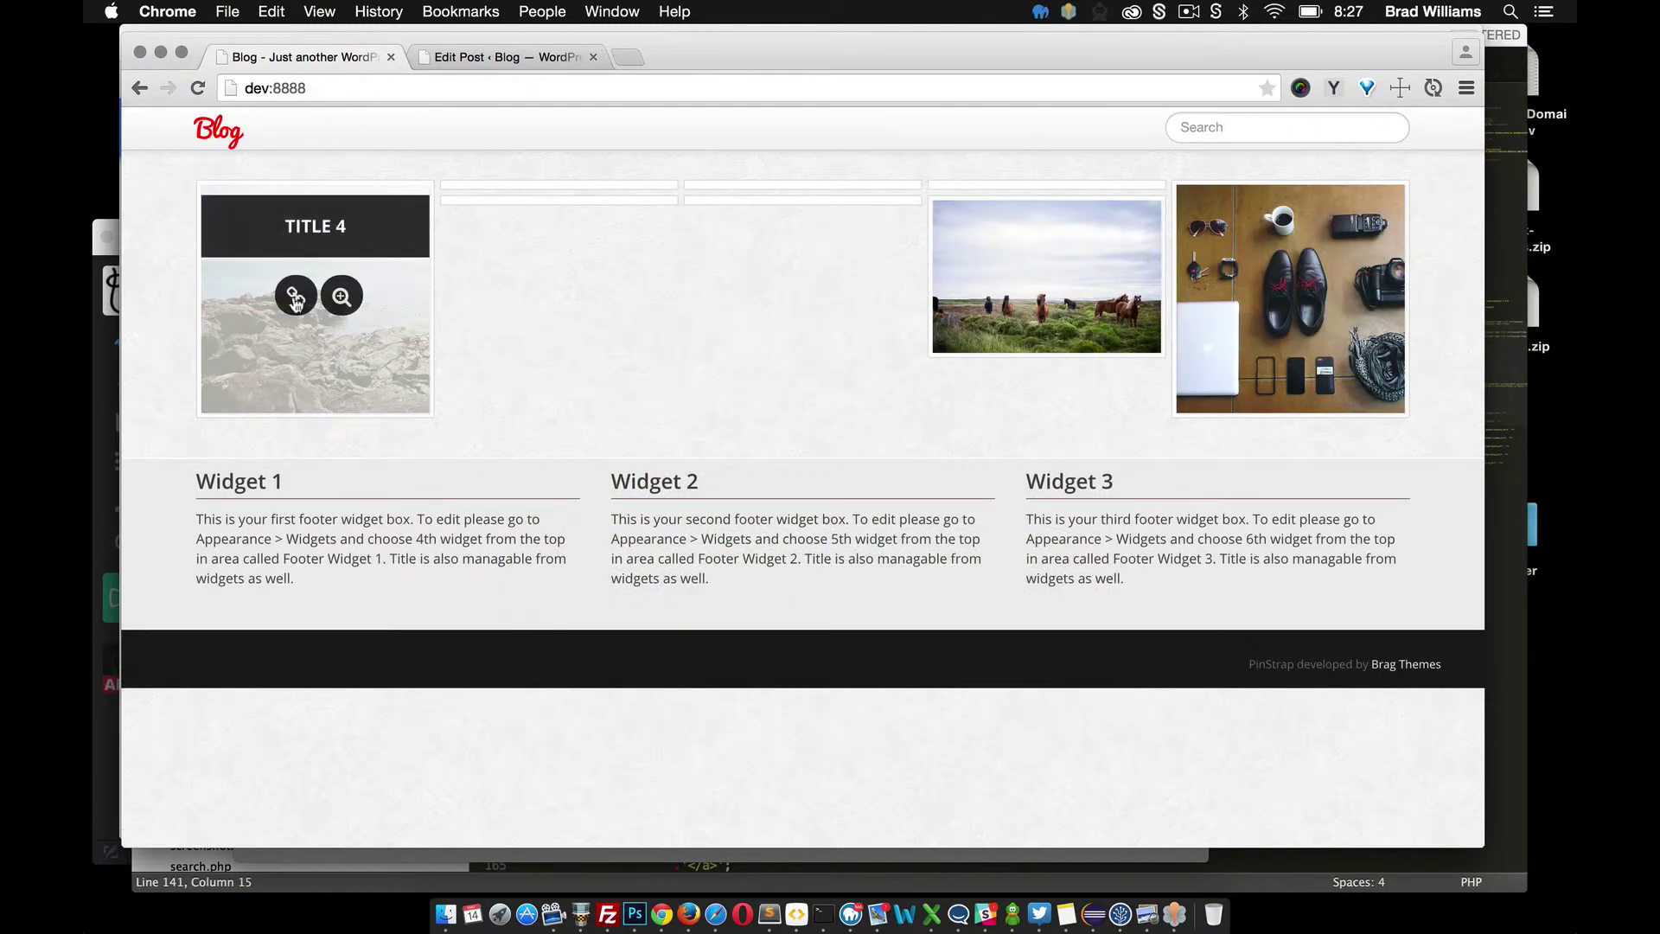
{"action": "left_click", "coordinate": [296, 299]}
{"action": "scroll", "coordinate": [493, 434], "scroll_direction": "down", "scroll_amount": 5}
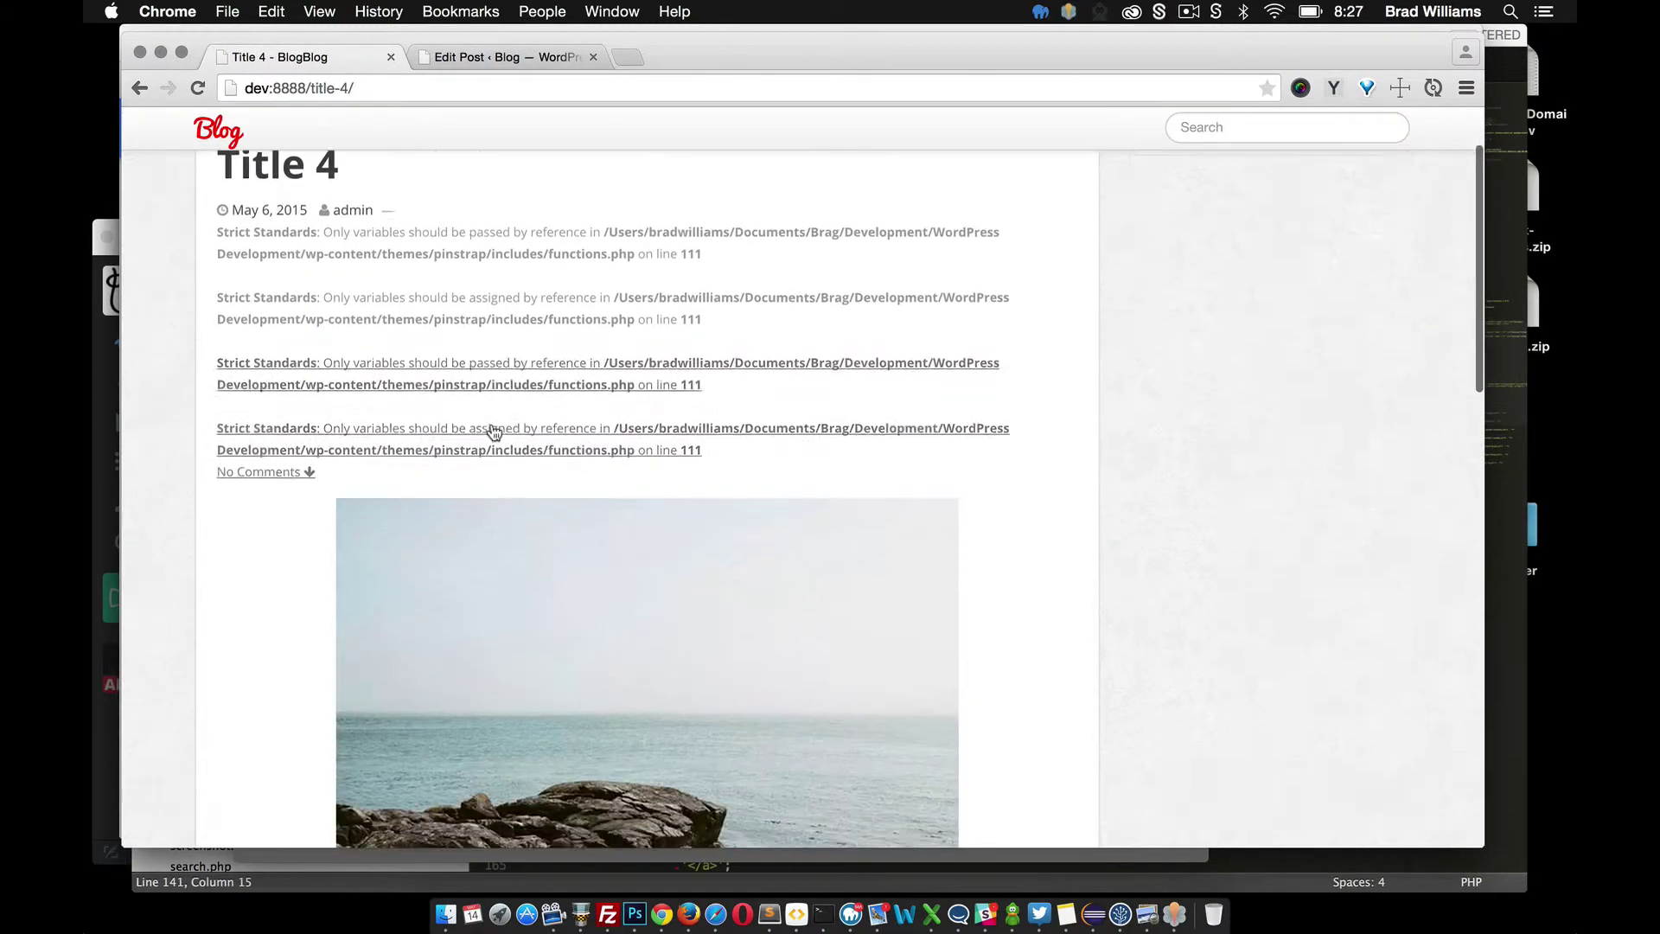
{"action": "scroll", "coordinate": [494, 432], "scroll_direction": "down", "scroll_amount": 2}
{"action": "scroll", "coordinate": [493, 428], "scroll_direction": "down", "scroll_amount": 5}
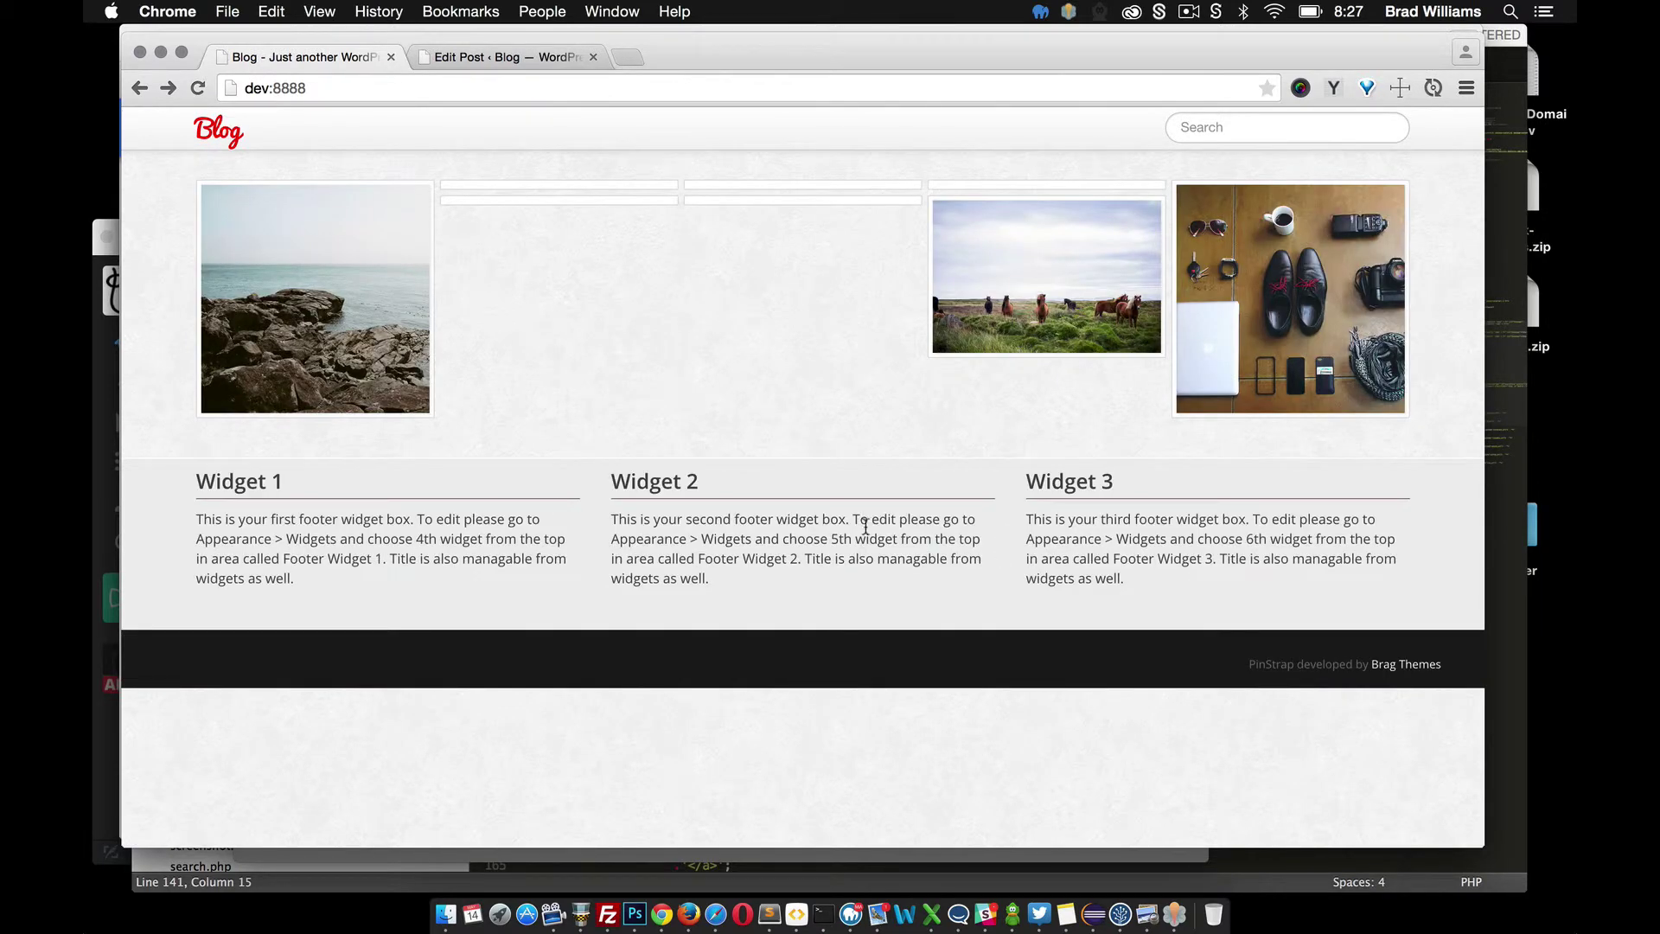
{"action": "left_click", "coordinate": [481, 59]}
{"action": "mouse_move", "coordinate": [179, 380]}
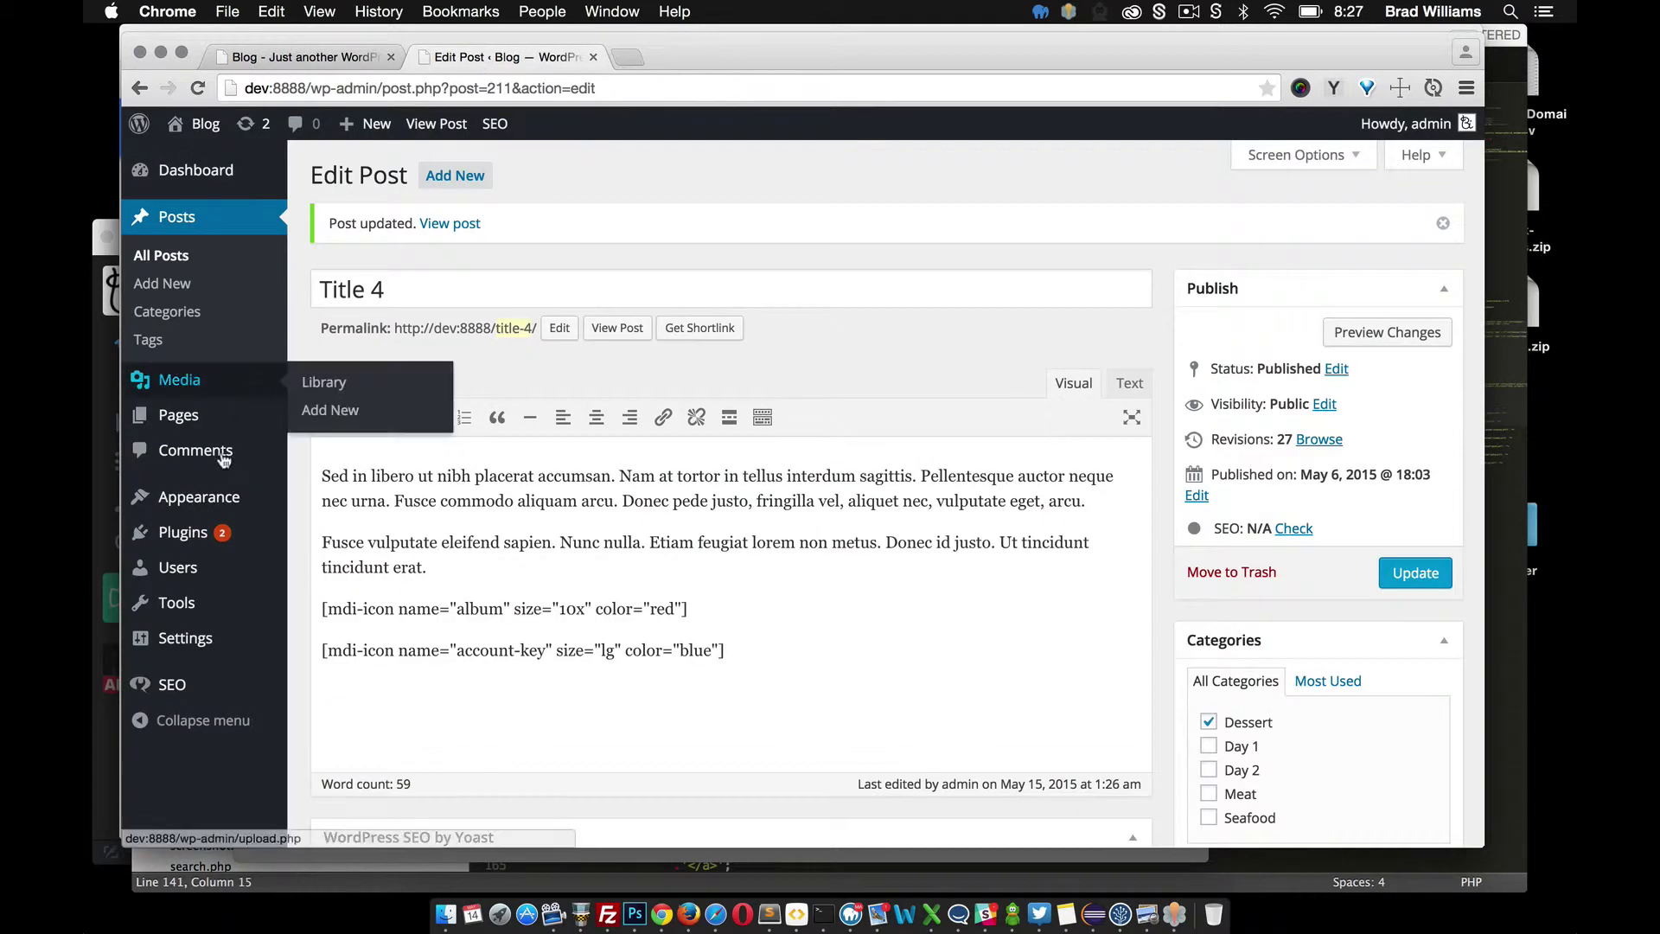
{"action": "left_click", "coordinate": [350, 558]}
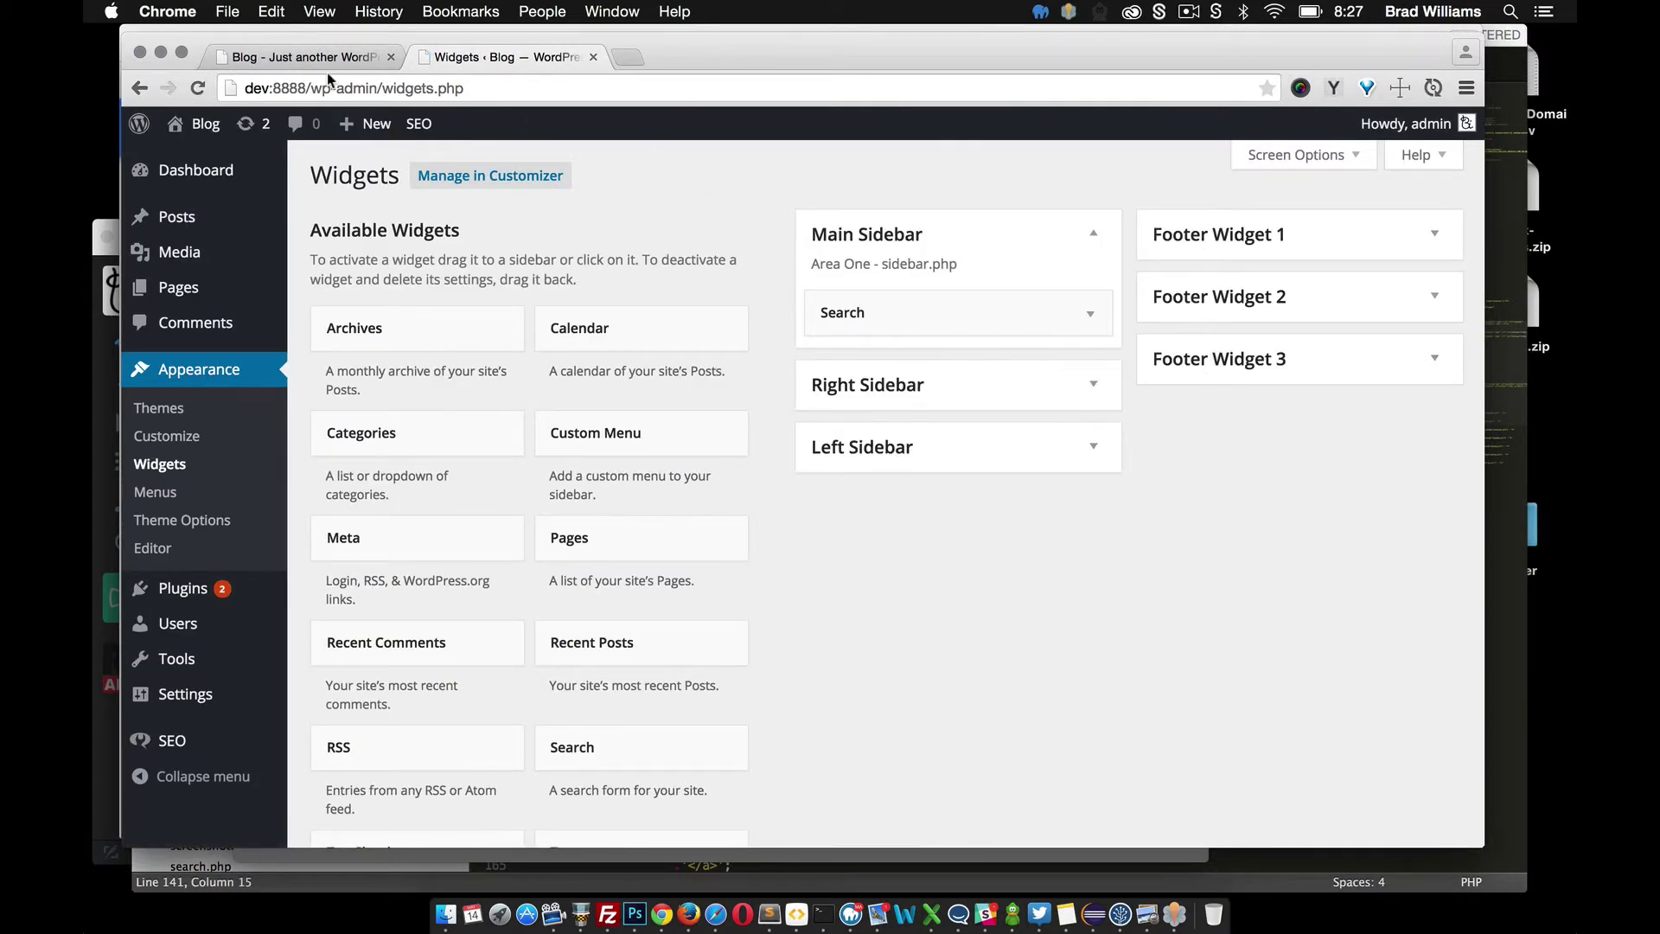
{"action": "left_click", "coordinate": [285, 57]}
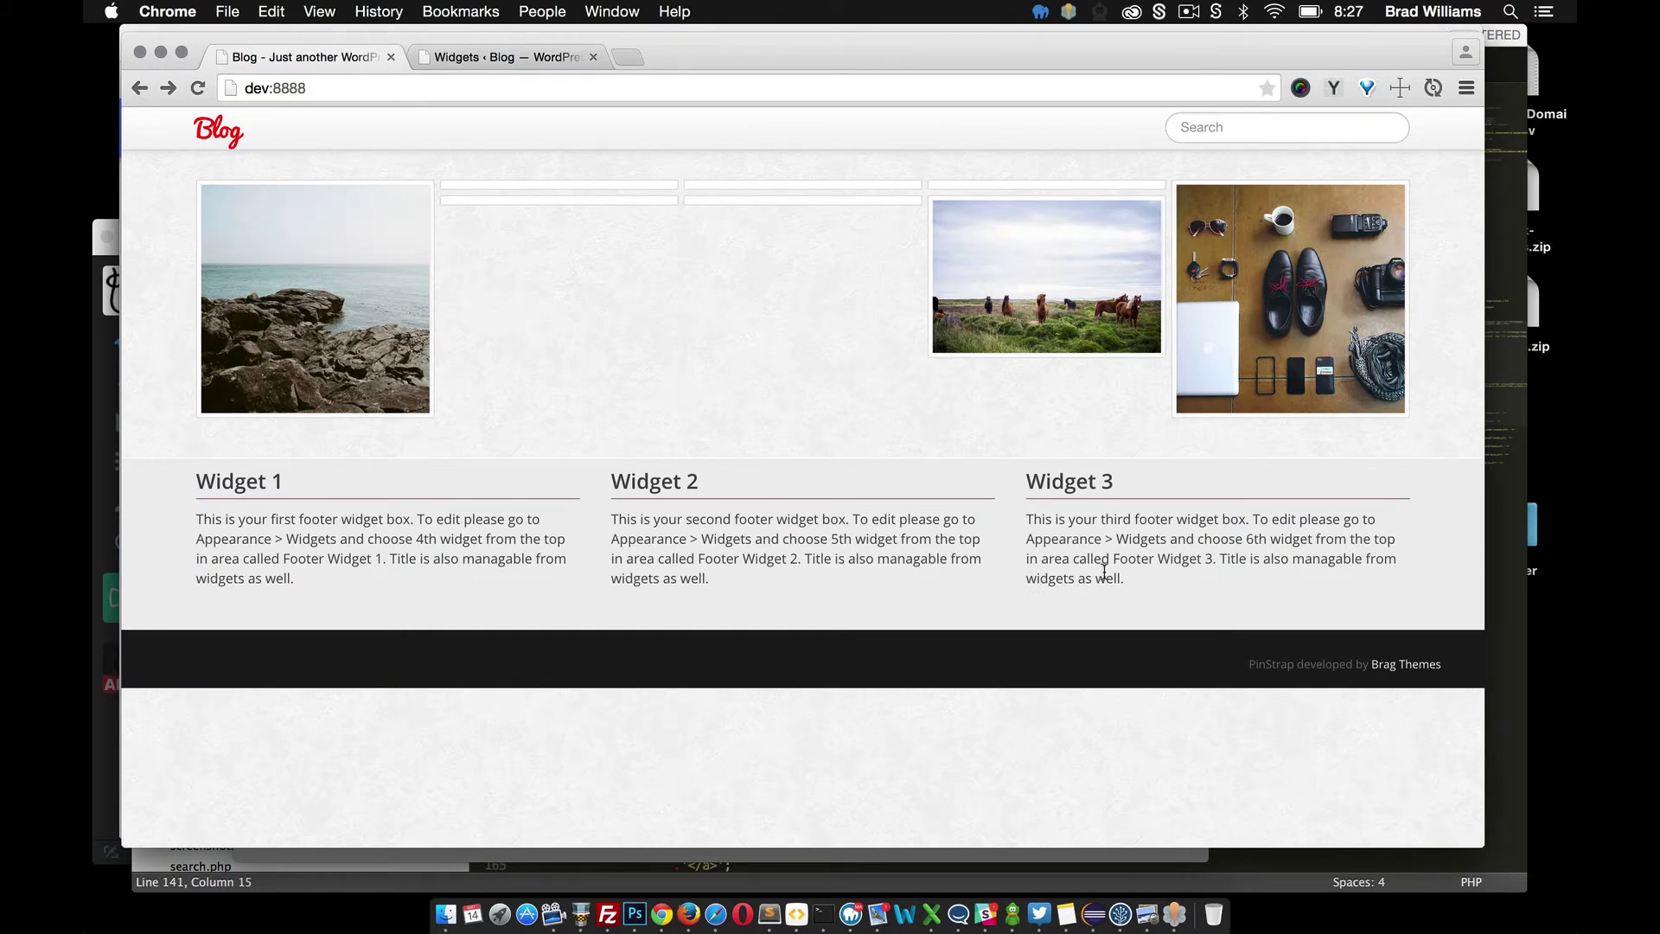
{"action": "scroll", "coordinate": [1103, 570], "scroll_direction": "down", "scroll_amount": 2}
{"action": "scroll", "coordinate": [1101, 572], "scroll_direction": "up", "scroll_amount": 2}
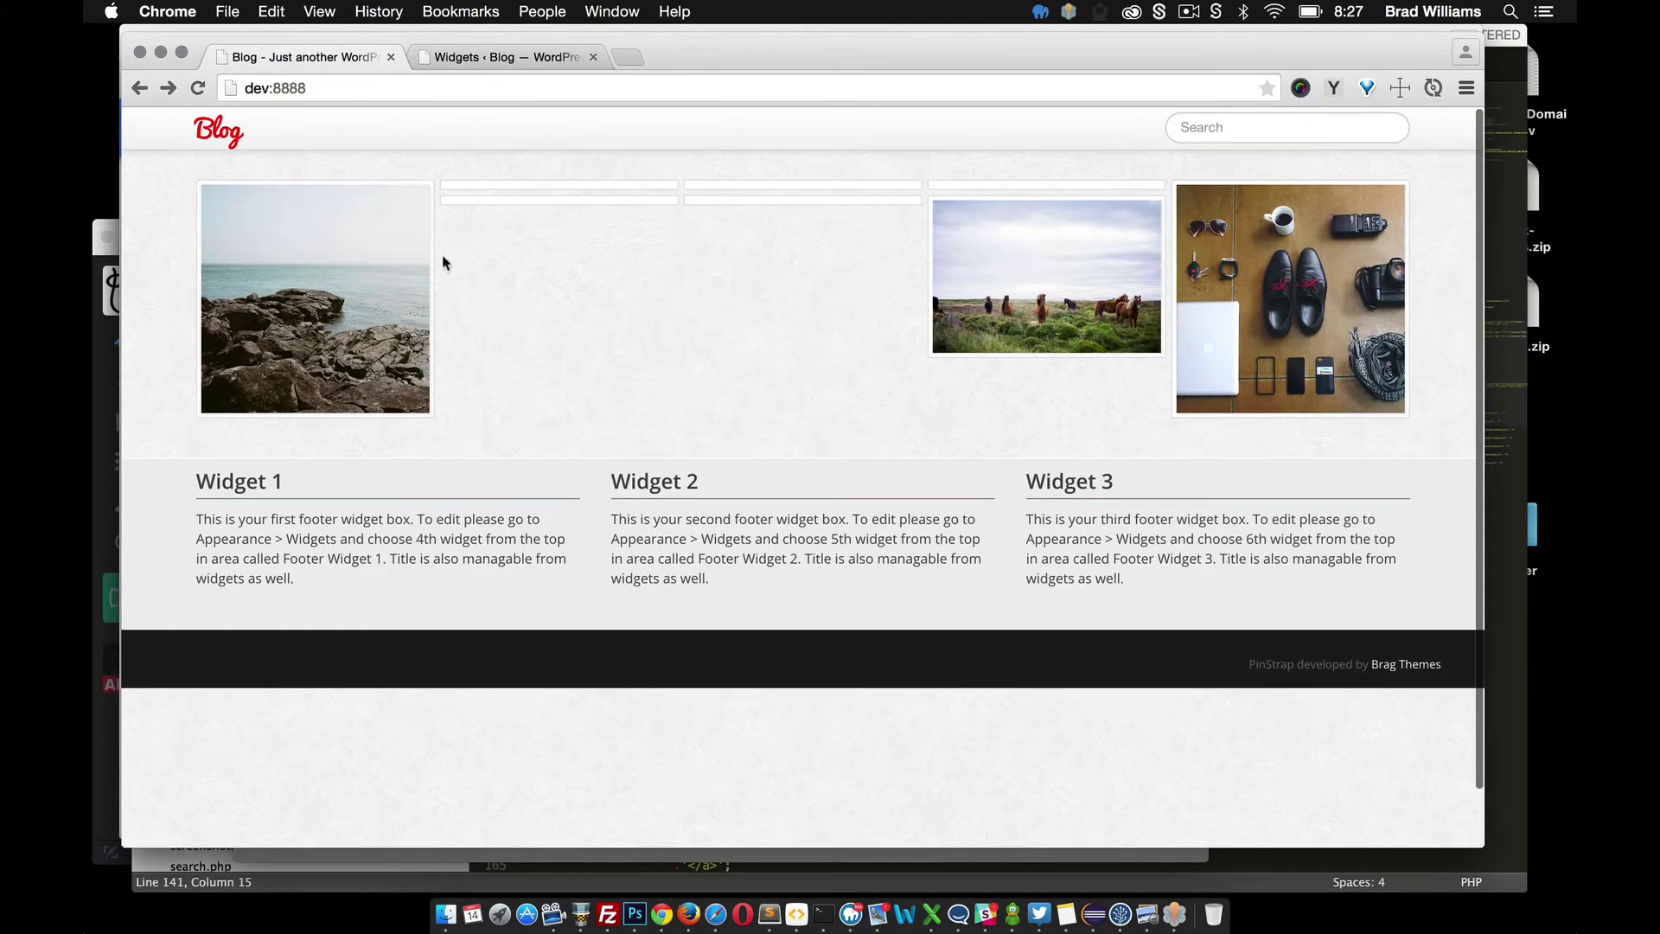
{"action": "scroll", "coordinate": [778, 408], "scroll_direction": "down", "scroll_amount": 2}
{"action": "scroll", "coordinate": [780, 409], "scroll_direction": "up", "scroll_amount": 2}
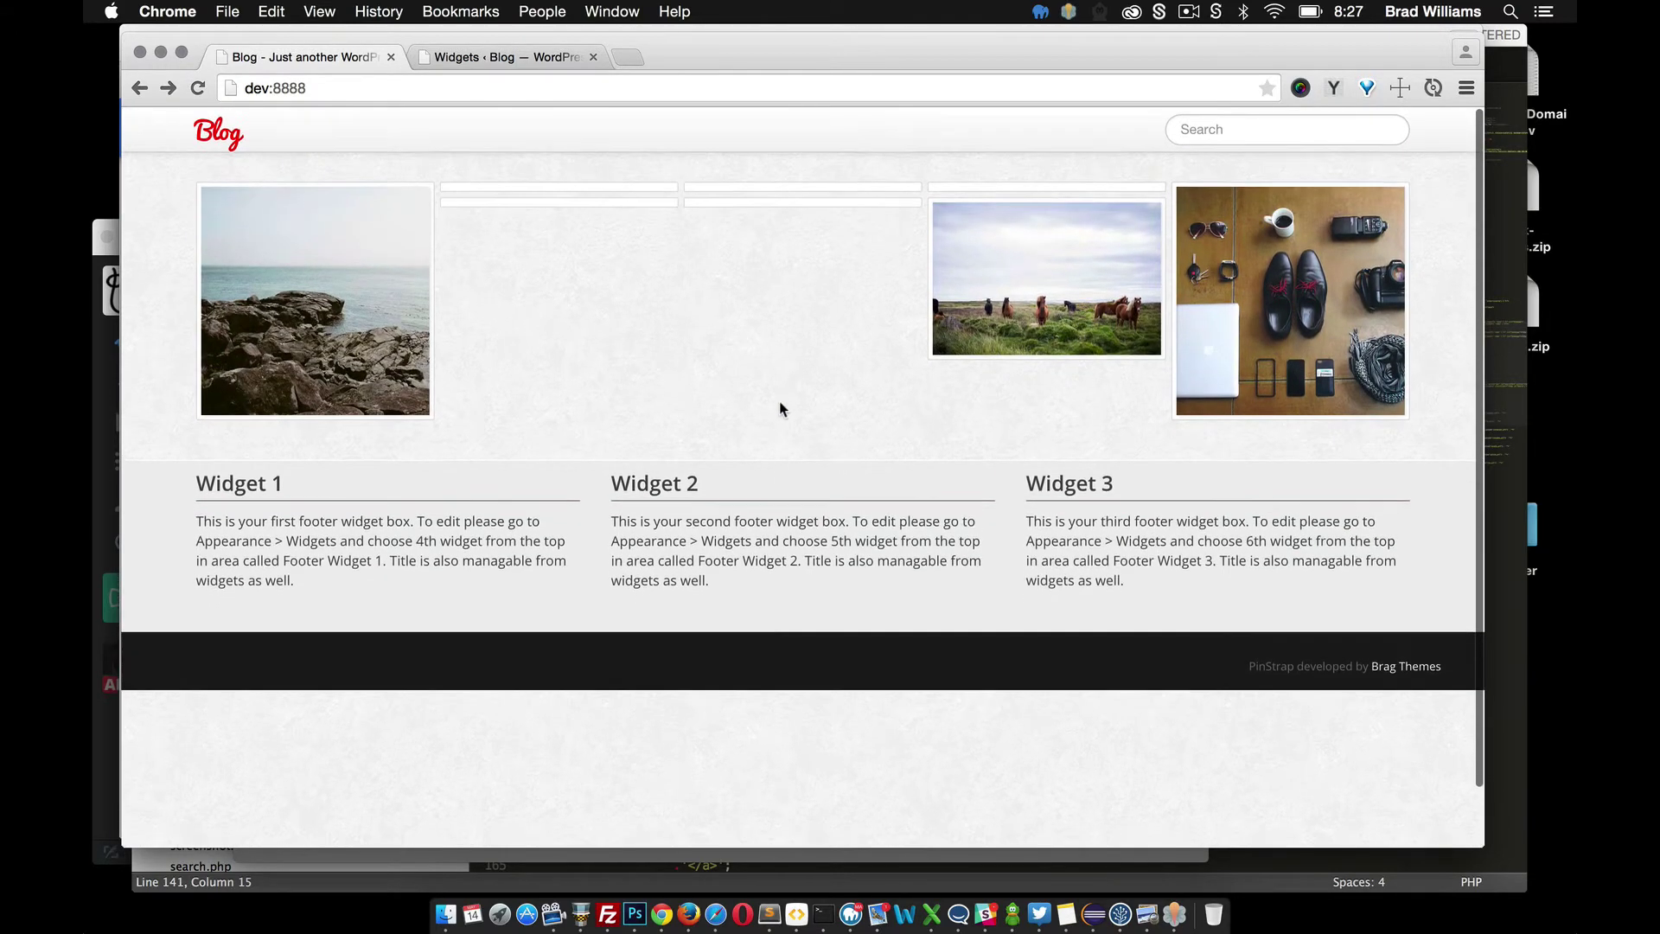
{"action": "scroll", "coordinate": [780, 406], "scroll_direction": "down", "scroll_amount": 2}
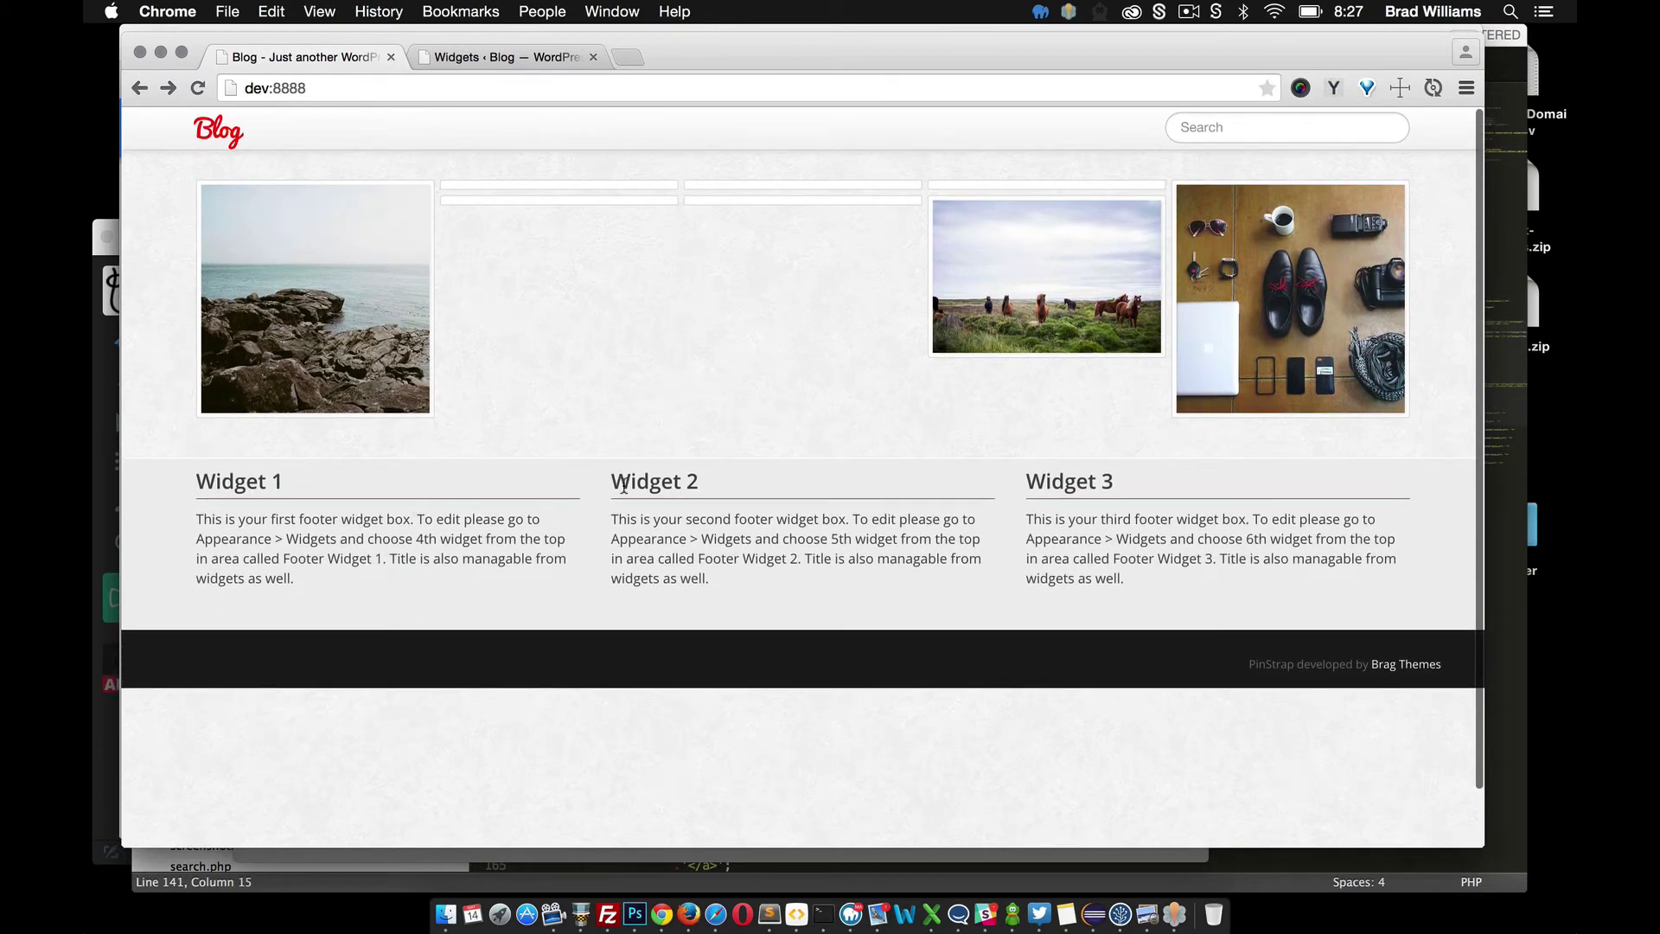
{"action": "scroll", "coordinate": [623, 484], "scroll_direction": "up", "scroll_amount": 2}
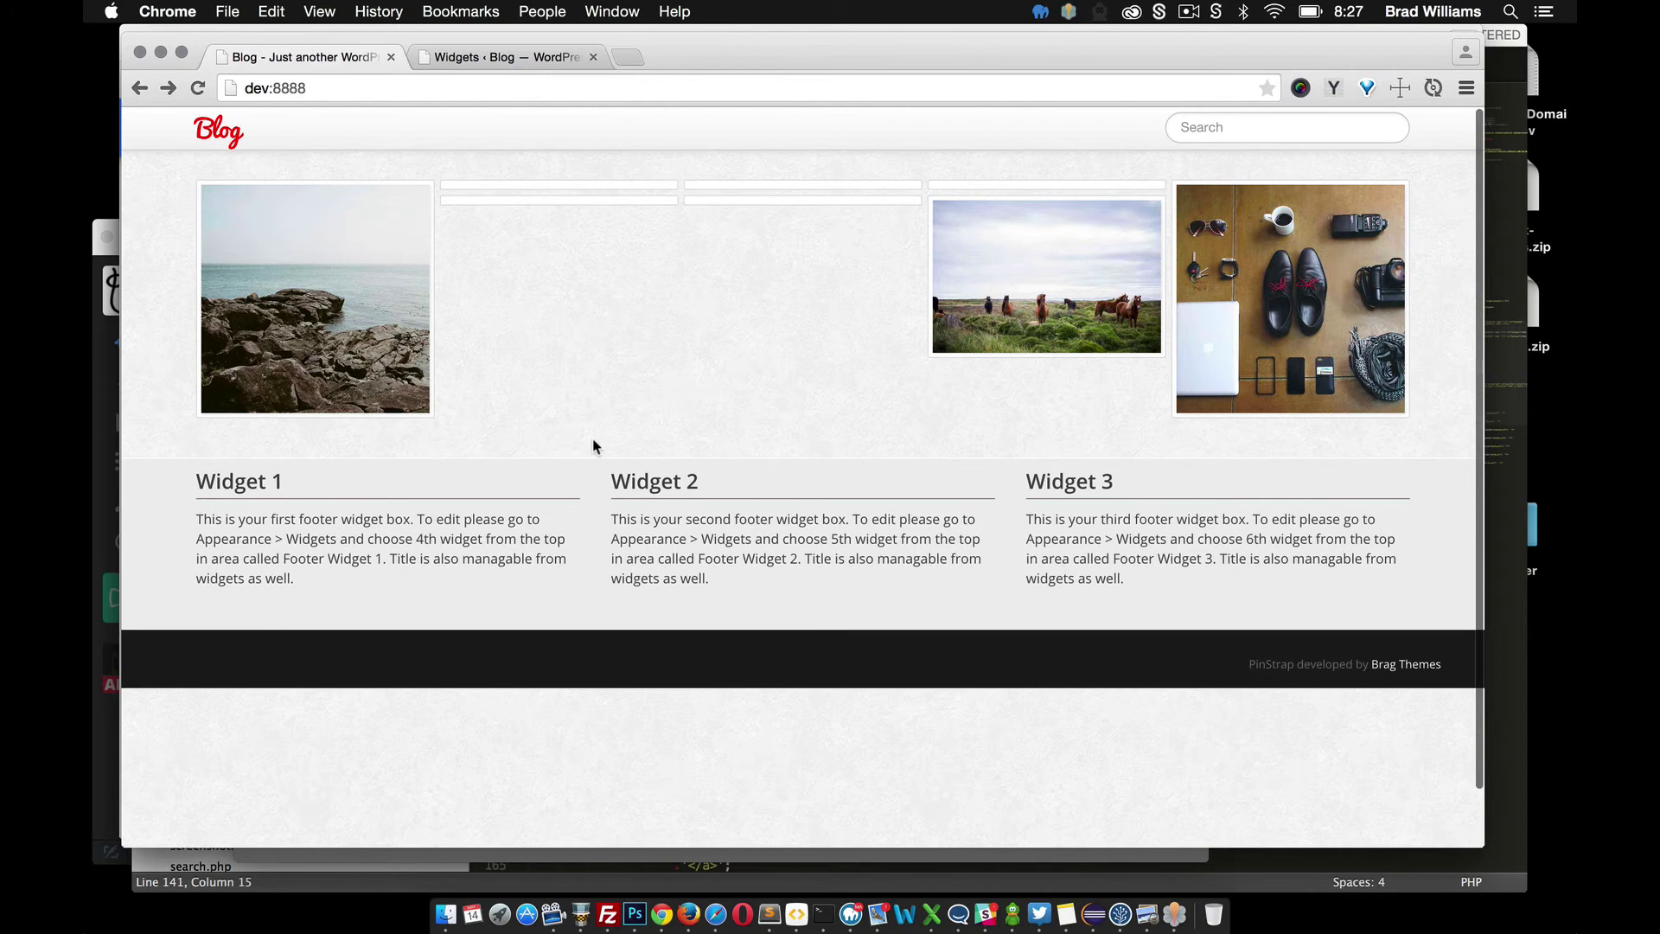